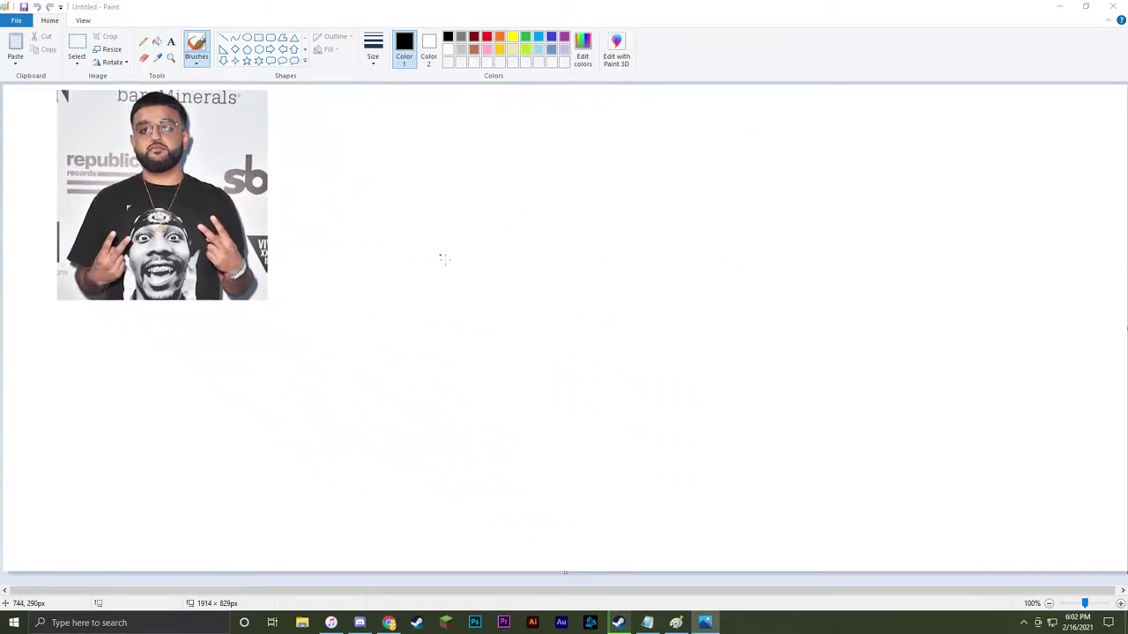
# Step: Draw a black head outline on the blank canvas and add a nose and closed lips inside it
pyautogui.moveTo(426, 179)
pyautogui.mouseDown()
pyautogui.moveTo(444, 299)
pyautogui.moveTo(495, 363)
pyautogui.moveTo(592, 373)
pyautogui.moveTo(648, 237)
pyautogui.moveTo(642, 177)
pyautogui.moveTo(583, 126)
pyautogui.moveTo(469, 115)
pyautogui.moveTo(429, 151)
pyautogui.moveTo(431, 179)
pyautogui.mouseUp()
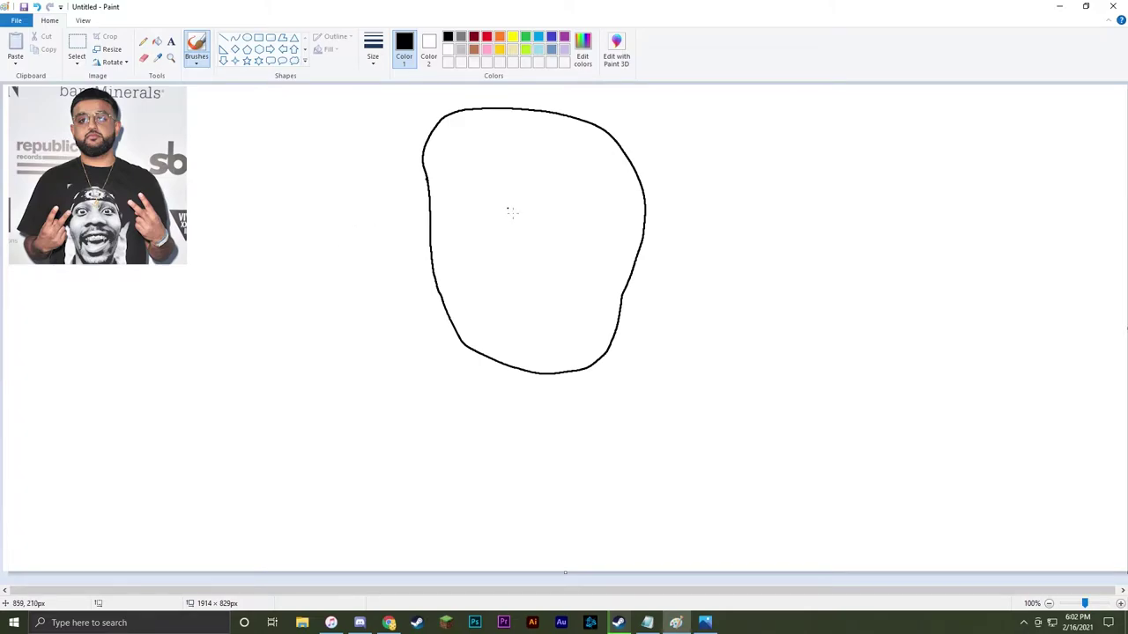
pyautogui.moveTo(508, 210)
pyautogui.mouseDown()
pyautogui.moveTo(504, 253)
pyautogui.moveTo(517, 272)
pyautogui.moveTo(539, 238)
pyautogui.moveTo(538, 212)
pyautogui.mouseUp()
pyautogui.moveTo(491, 293)
pyautogui.mouseDown()
pyautogui.moveTo(550, 287)
pyautogui.moveTo(491, 296)
pyautogui.moveTo(513, 311)
pyautogui.moveTo(552, 314)
pyautogui.moveTo(555, 299)
pyautogui.mouseUp()
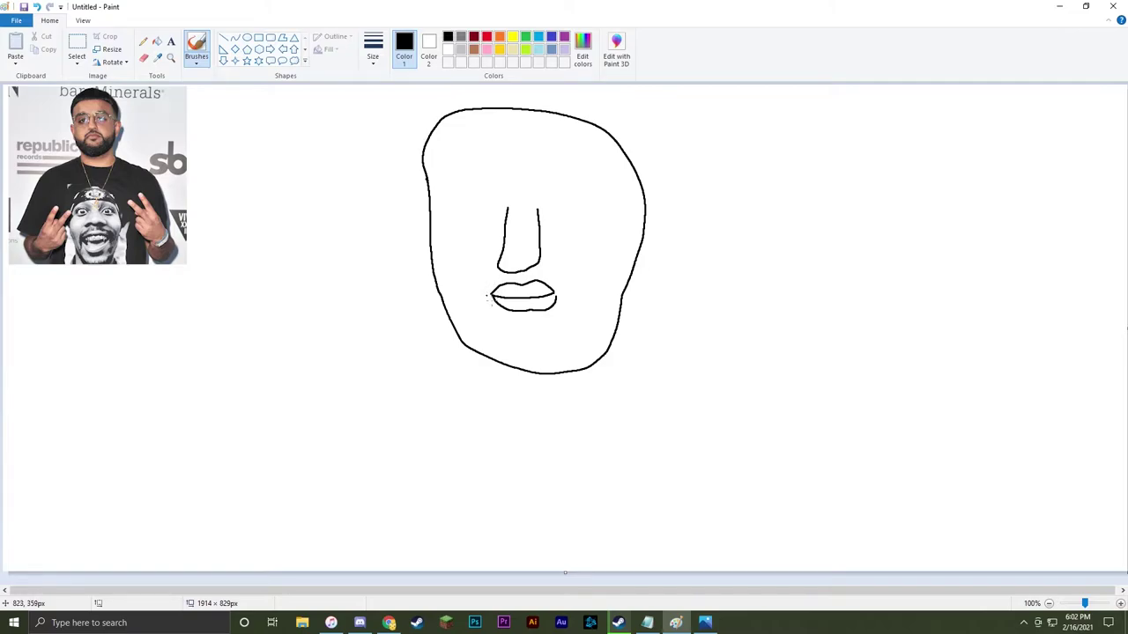
# Step: Draw a moustache around the mouth and a beard along the jaw, shading the beard with dense black strokes
pyautogui.moveTo(486, 283)
pyautogui.mouseDown()
pyautogui.moveTo(554, 282)
pyautogui.moveTo(571, 309)
pyautogui.moveTo(554, 278)
pyautogui.moveTo(537, 274)
pyautogui.moveTo(486, 298)
pyautogui.mouseUp()
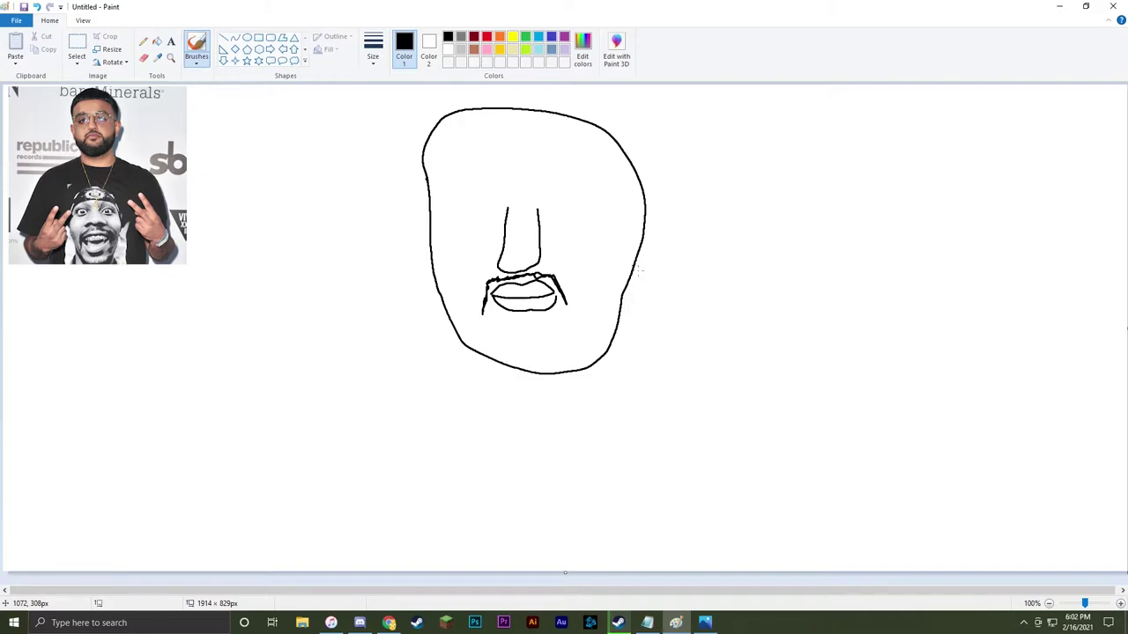
pyautogui.moveTo(631, 267)
pyautogui.mouseDown()
pyautogui.moveTo(543, 327)
pyautogui.moveTo(447, 305)
pyautogui.mouseUp()
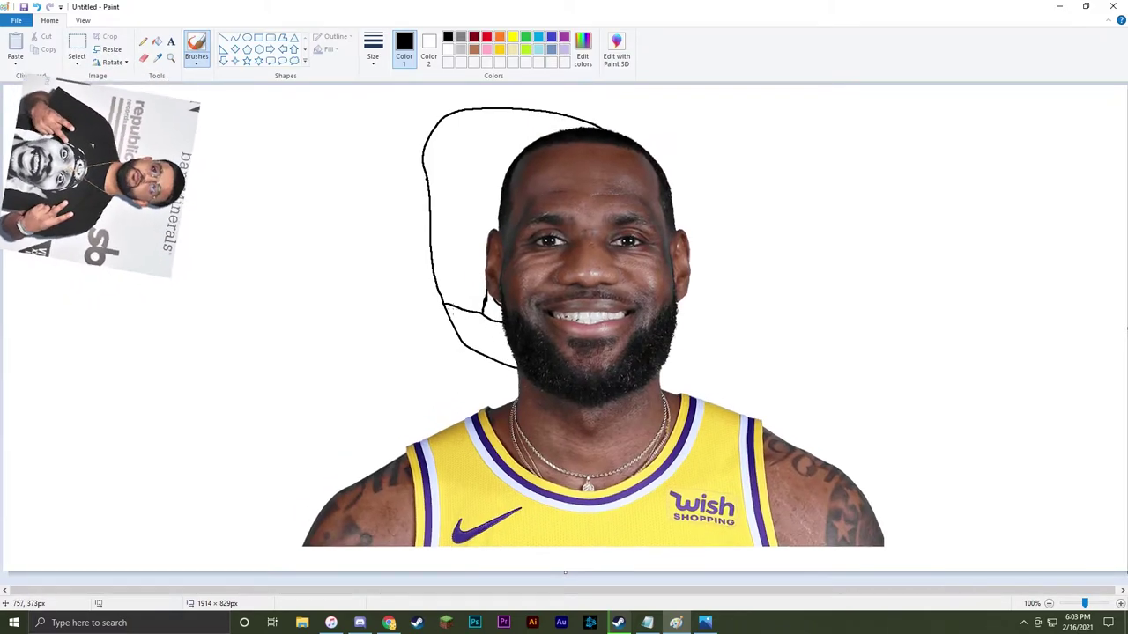
pyautogui.moveTo(460, 329)
pyautogui.mouseDown()
pyautogui.moveTo(476, 339)
pyautogui.moveTo(465, 322)
pyautogui.moveTo(480, 345)
pyautogui.moveTo(490, 325)
pyautogui.moveTo(497, 351)
pyautogui.moveTo(504, 328)
pyautogui.moveTo(516, 349)
pyautogui.moveTo(521, 328)
pyautogui.moveTo(525, 351)
pyautogui.moveTo(512, 326)
pyautogui.moveTo(563, 349)
pyautogui.moveTo(581, 339)
pyautogui.moveTo(533, 353)
pyautogui.moveTo(541, 335)
pyautogui.moveTo(579, 335)
pyautogui.moveTo(624, 278)
pyautogui.moveTo(606, 318)
pyautogui.moveTo(587, 299)
pyautogui.moveTo(557, 353)
pyautogui.moveTo(577, 345)
pyautogui.moveTo(599, 362)
pyautogui.moveTo(604, 304)
pyautogui.moveTo(592, 353)
pyautogui.moveTo(578, 313)
pyautogui.moveTo(527, 351)
pyautogui.moveTo(586, 372)
pyautogui.moveTo(462, 326)
pyautogui.mouseUp()
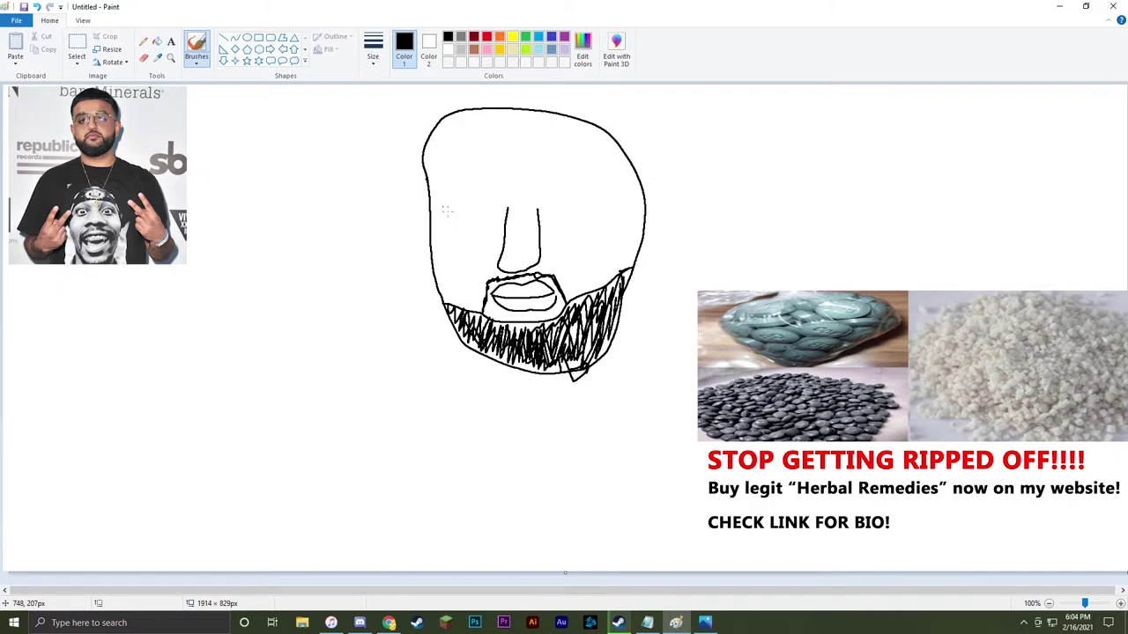
# Step: Draw two eyes with lashes and outline a rounded rectangular glasses lens around each one
pyautogui.moveTo(460, 204)
pyautogui.mouseDown()
pyautogui.moveTo(482, 200)
pyautogui.moveTo(463, 213)
pyautogui.mouseUp()
pyautogui.moveTo(571, 203)
pyautogui.mouseDown()
pyautogui.moveTo(604, 209)
pyautogui.moveTo(582, 216)
pyautogui.moveTo(565, 201)
pyautogui.moveTo(600, 204)
pyautogui.mouseUp()
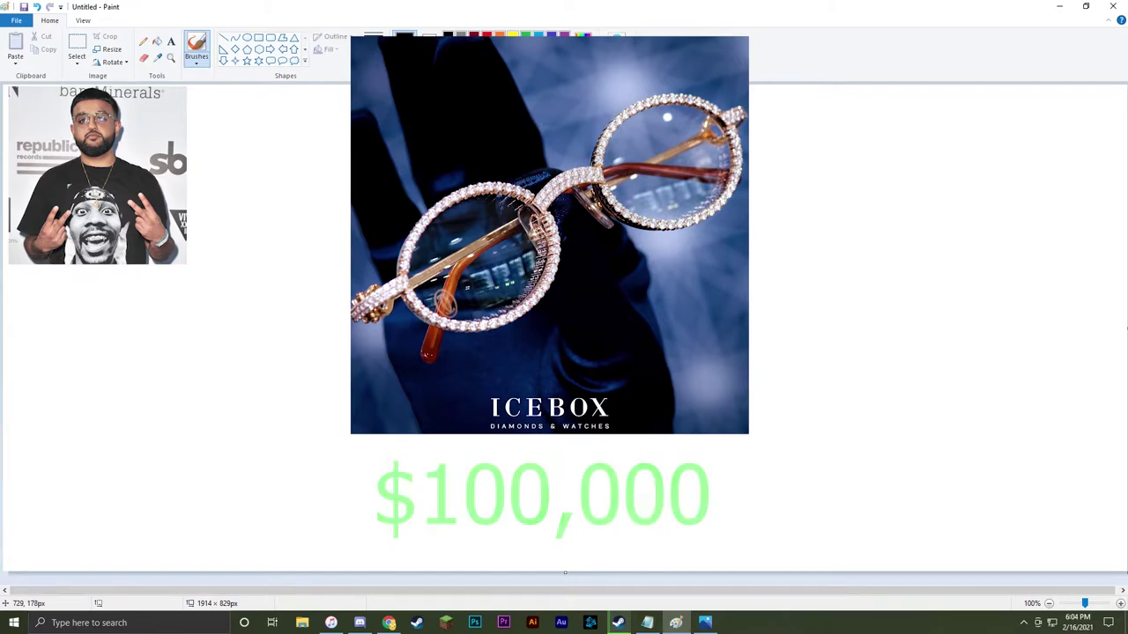
pyautogui.moveTo(433, 187)
pyautogui.mouseDown()
pyautogui.moveTo(489, 185)
pyautogui.moveTo(499, 200)
pyautogui.moveTo(481, 232)
pyautogui.moveTo(455, 233)
pyautogui.moveTo(438, 191)
pyautogui.mouseUp()
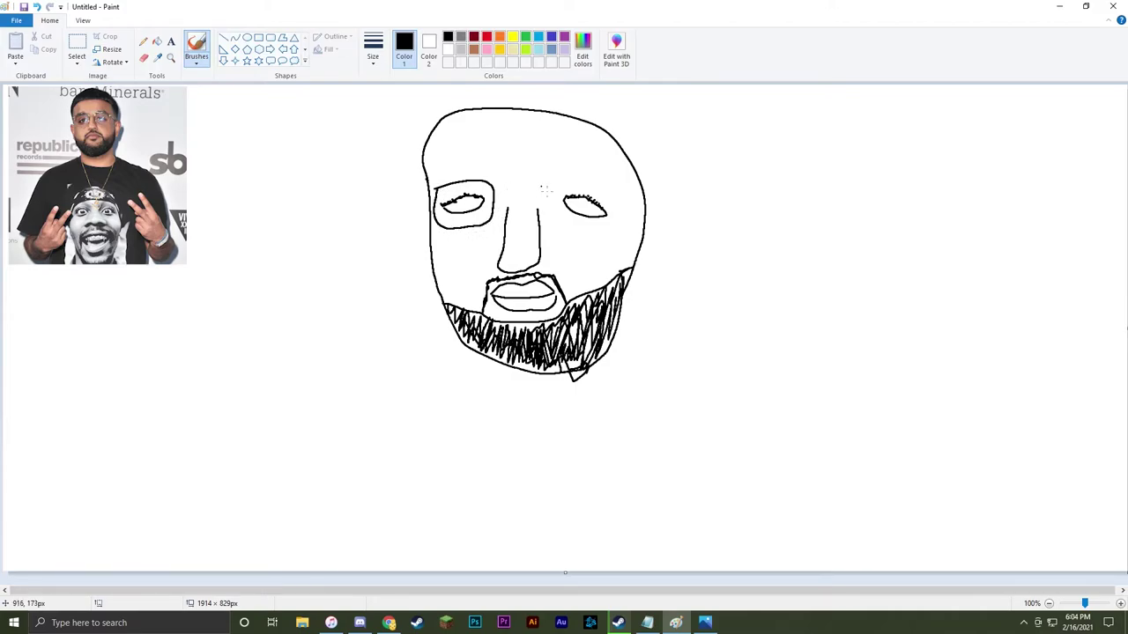
pyautogui.moveTo(552, 186); pyautogui.dragTo(556, 208)
pyautogui.moveTo(571, 227)
pyautogui.mouseDown()
pyautogui.moveTo(608, 230)
pyautogui.moveTo(623, 195)
pyautogui.moveTo(557, 188)
pyautogui.mouseUp()
pyautogui.moveTo(555, 183); pyautogui.dragTo(553, 199)
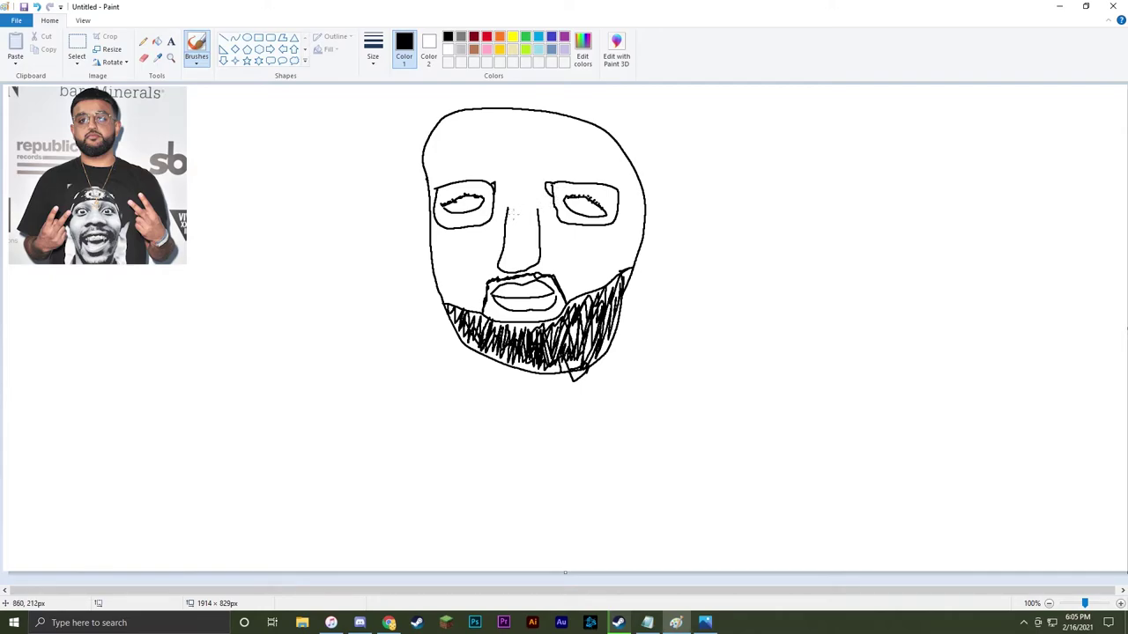
# Step: Join the two lenses with a double bridge and extend the glasses' arms to the sides of the head
pyautogui.moveTo(499, 185); pyautogui.dragTo(546, 189)
pyautogui.moveTo(462, 181)
pyautogui.mouseDown()
pyautogui.moveTo(529, 174)
pyautogui.moveTo(568, 184)
pyautogui.mouseUp()
pyautogui.moveTo(620, 189); pyautogui.dragTo(645, 198)
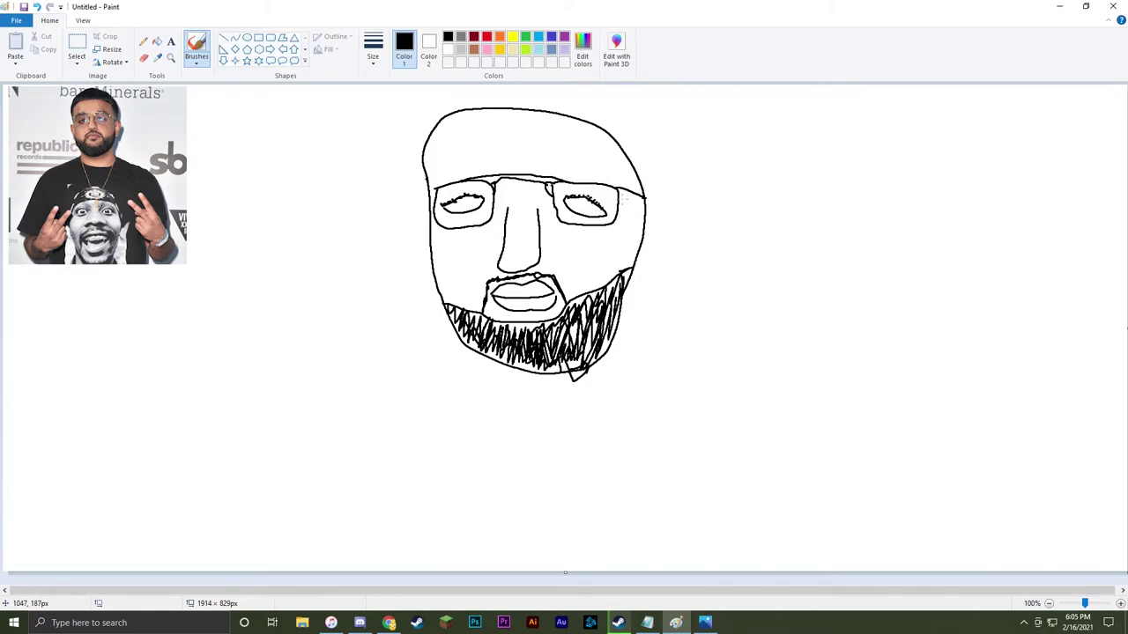
pyautogui.moveTo(441, 185); pyautogui.dragTo(430, 190)
# Step: Draw an ear on each side of the head and add a round iris inside both eyes
pyautogui.moveTo(649, 212)
pyautogui.mouseDown()
pyautogui.moveTo(665, 206)
pyautogui.moveTo(666, 227)
pyautogui.moveTo(655, 263)
pyautogui.moveTo(640, 255)
pyautogui.mouseUp()
pyautogui.moveTo(429, 202)
pyautogui.mouseDown()
pyautogui.moveTo(414, 222)
pyautogui.moveTo(429, 256)
pyautogui.mouseUp()
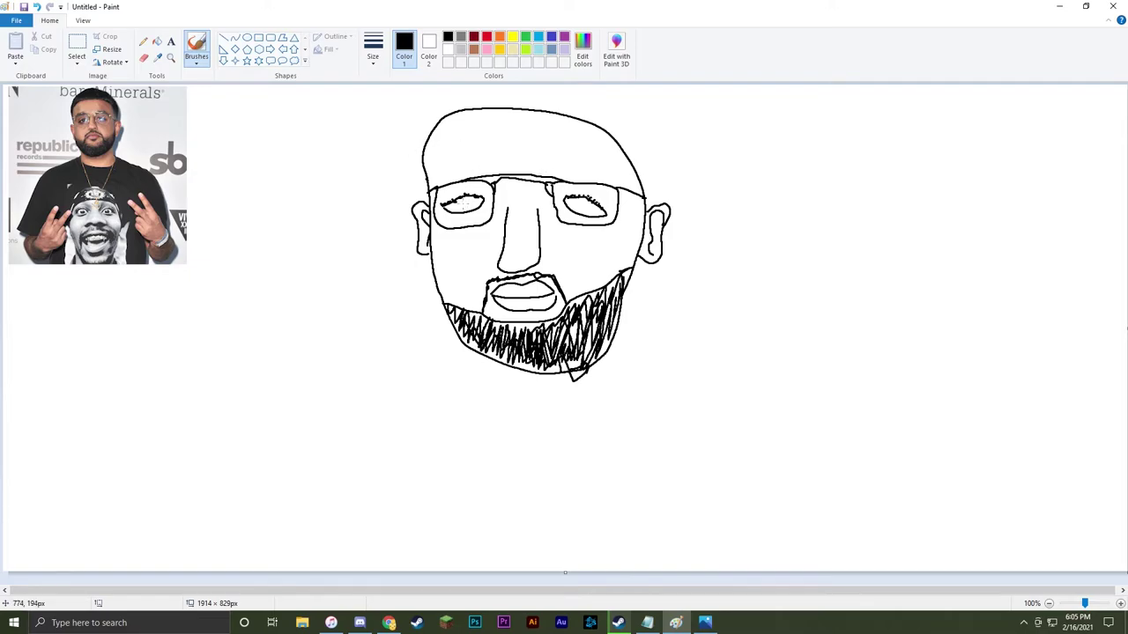
pyautogui.moveTo(465, 211); pyautogui.dragTo(467, 209)
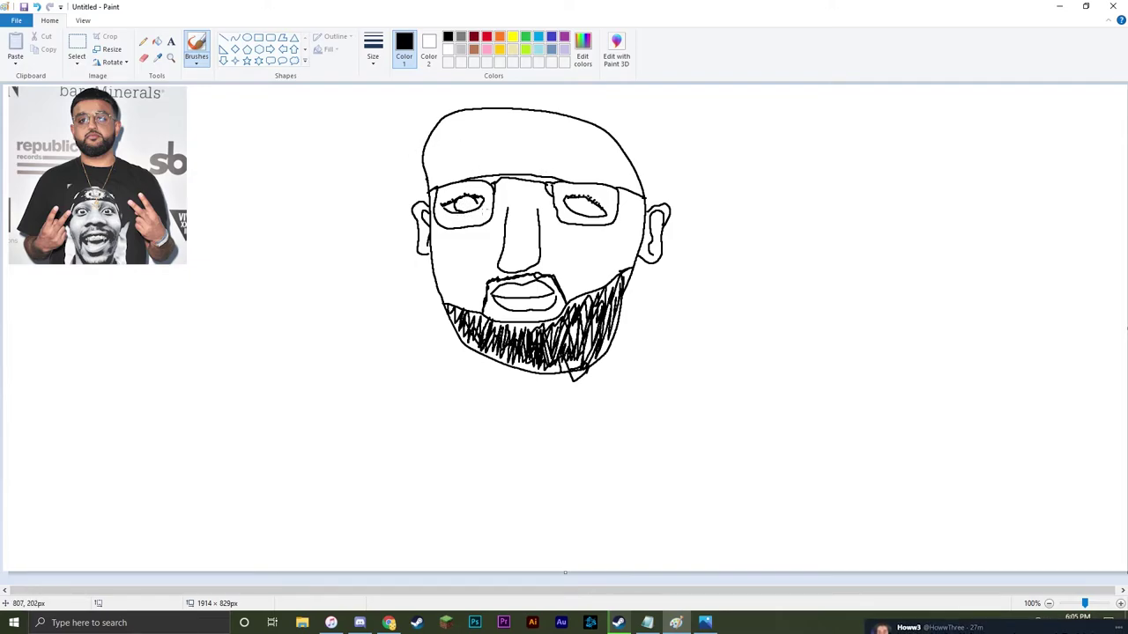
pyautogui.moveTo(578, 203); pyautogui.dragTo(580, 201)
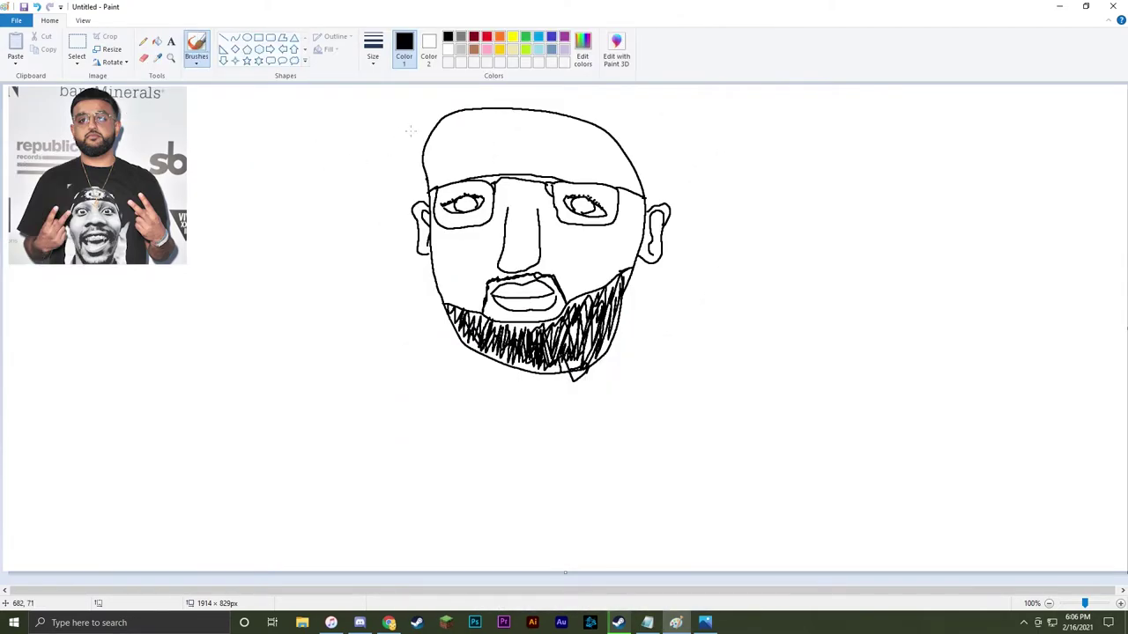
# Step: Draw the hairline across the forehead, shade the hair with black strokes and add an eyebrow above each lens
pyautogui.moveTo(423, 164)
pyautogui.mouseDown()
pyautogui.moveTo(468, 132)
pyautogui.moveTo(618, 143)
pyautogui.mouseUp()
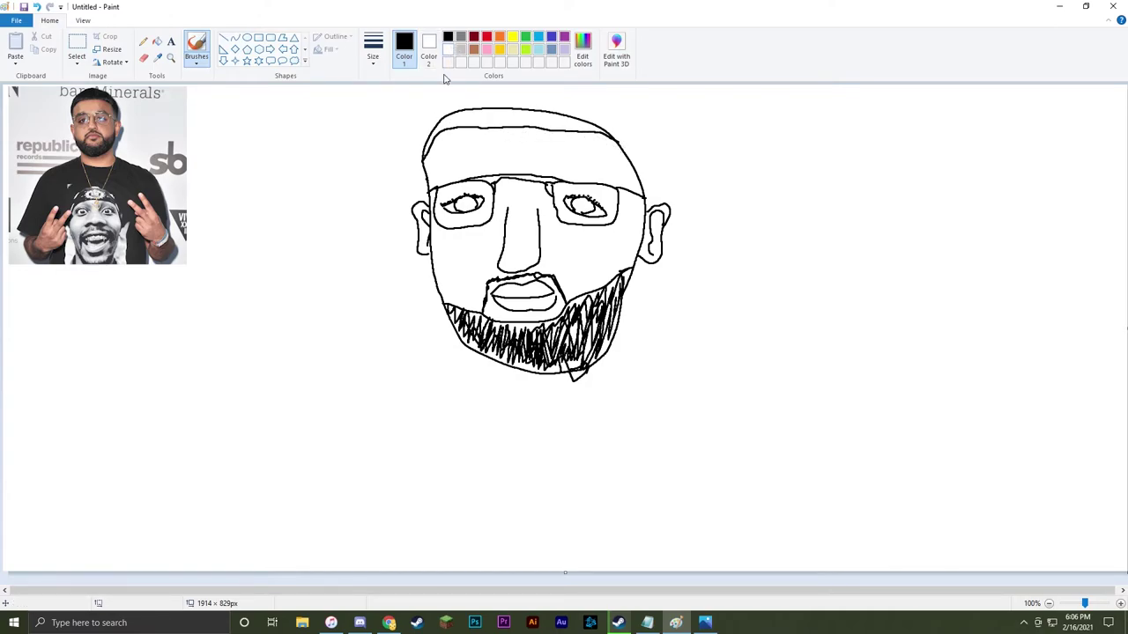
pyautogui.moveTo(431, 139)
pyautogui.mouseDown()
pyautogui.moveTo(480, 115)
pyautogui.moveTo(476, 130)
pyautogui.moveTo(487, 108)
pyautogui.moveTo(493, 132)
pyautogui.moveTo(509, 112)
pyautogui.moveTo(504, 124)
pyautogui.moveTo(519, 115)
pyautogui.moveTo(510, 131)
pyautogui.moveTo(528, 113)
pyautogui.moveTo(547, 117)
pyautogui.moveTo(552, 137)
pyautogui.moveTo(594, 129)
pyautogui.moveTo(494, 111)
pyautogui.mouseUp()
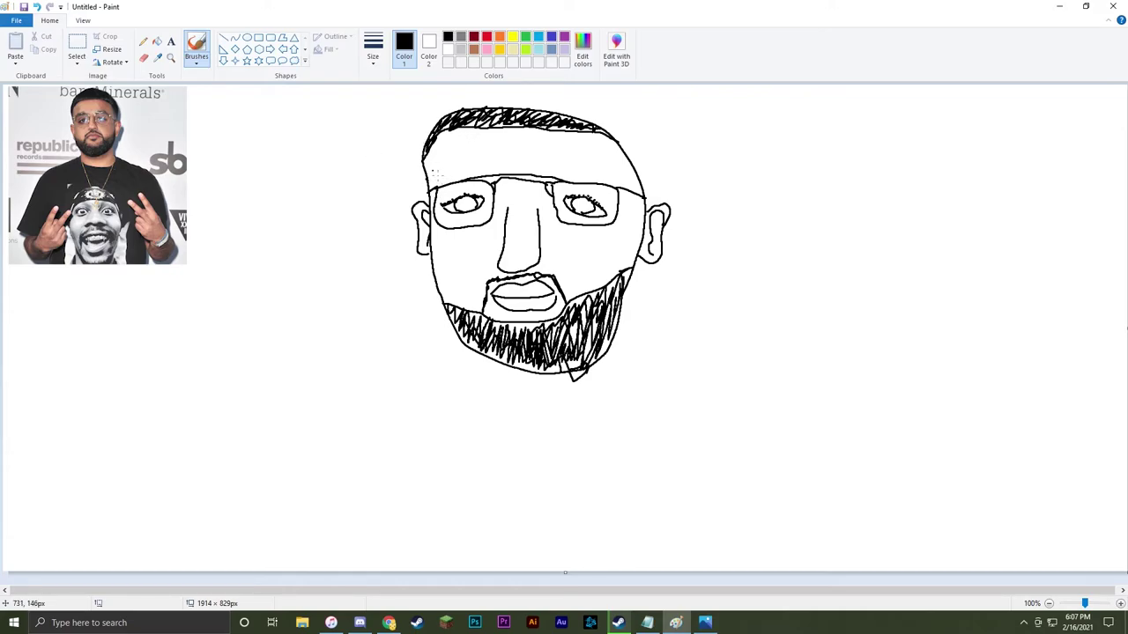
pyautogui.moveTo(441, 177); pyautogui.dragTo(475, 172)
pyautogui.moveTo(568, 173)
pyautogui.mouseDown()
pyautogui.moveTo(612, 177)
pyautogui.moveTo(586, 172)
pyautogui.mouseUp()
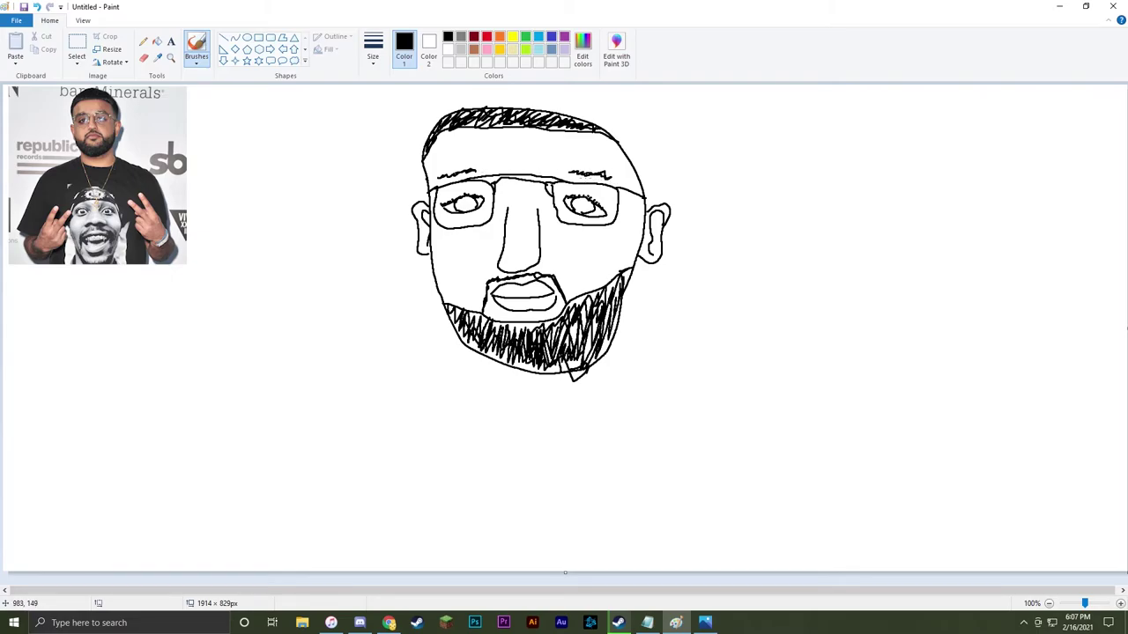
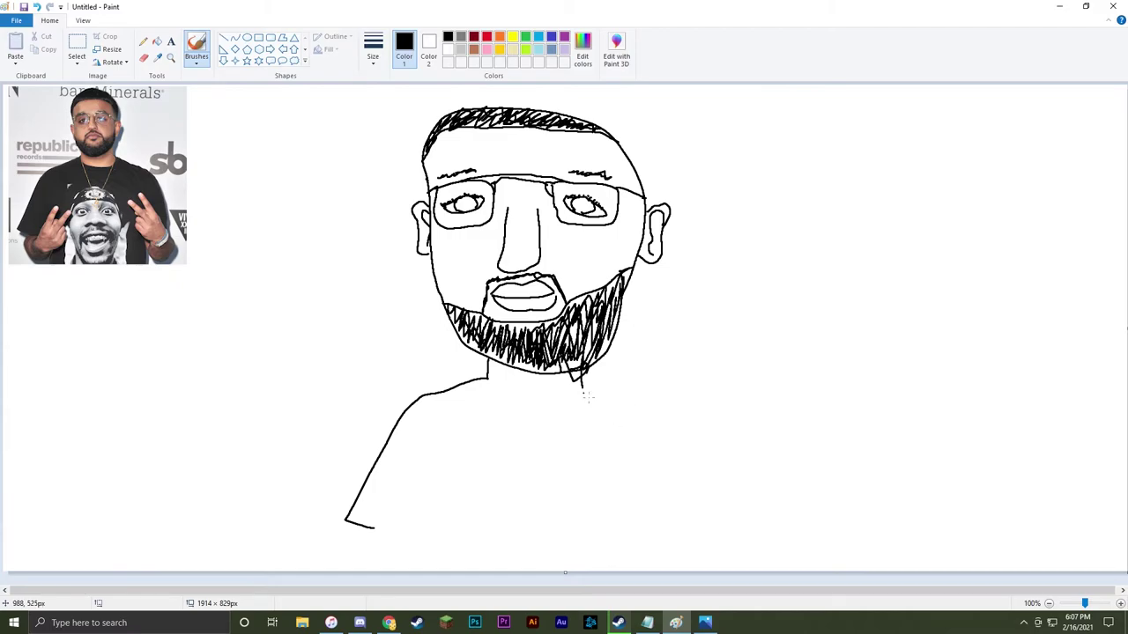
# Step: Complete the upper body with the second shoulder, both forearms with raised two-finger hands, and the sides of the torso
pyautogui.moveTo(583, 386)
pyautogui.mouseDown()
pyautogui.moveTo(622, 388)
pyautogui.moveTo(654, 425)
pyautogui.moveTo(678, 516)
pyautogui.mouseUp()
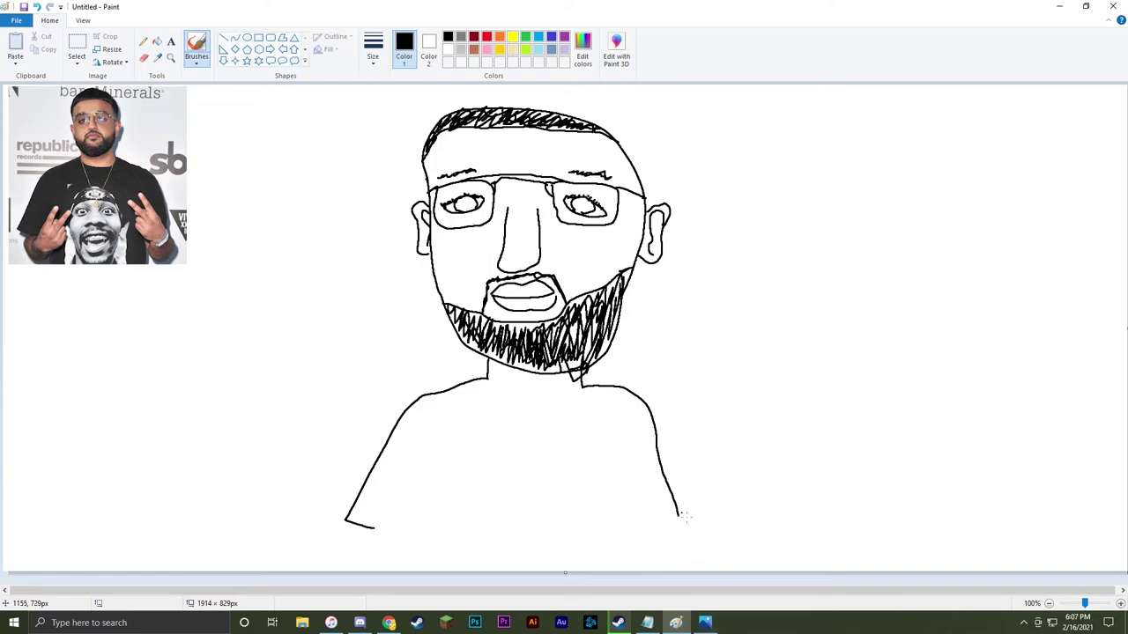
pyautogui.moveTo(683, 517)
pyautogui.mouseDown()
pyautogui.moveTo(664, 556)
pyautogui.moveTo(630, 536)
pyautogui.moveTo(675, 515)
pyautogui.moveTo(595, 421)
pyautogui.moveTo(607, 474)
pyautogui.moveTo(578, 442)
pyautogui.moveTo(556, 437)
pyautogui.moveTo(598, 486)
pyautogui.moveTo(571, 485)
pyautogui.moveTo(588, 498)
pyautogui.moveTo(567, 504)
pyautogui.moveTo(622, 526)
pyautogui.mouseUp()
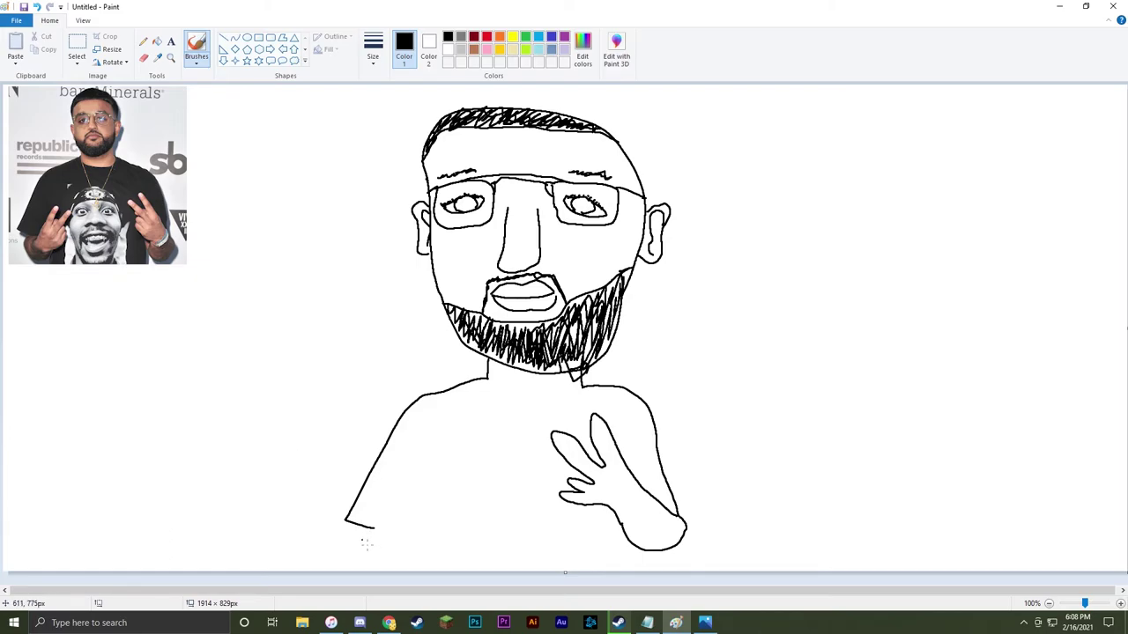
pyautogui.moveTo(377, 530)
pyautogui.mouseDown()
pyautogui.moveTo(415, 455)
pyautogui.moveTo(424, 512)
pyautogui.moveTo(455, 466)
pyautogui.moveTo(441, 520)
pyautogui.moveTo(457, 520)
pyautogui.moveTo(432, 543)
pyautogui.mouseUp()
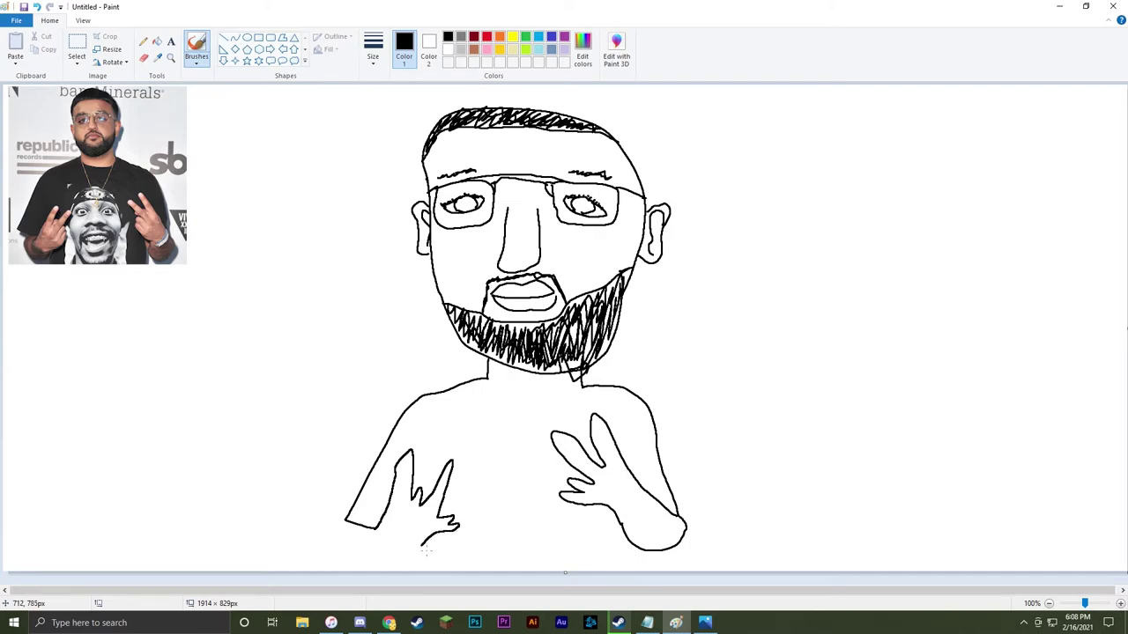
pyautogui.moveTo(414, 555)
pyautogui.mouseDown()
pyautogui.moveTo(345, 560)
pyautogui.moveTo(346, 527)
pyautogui.mouseUp()
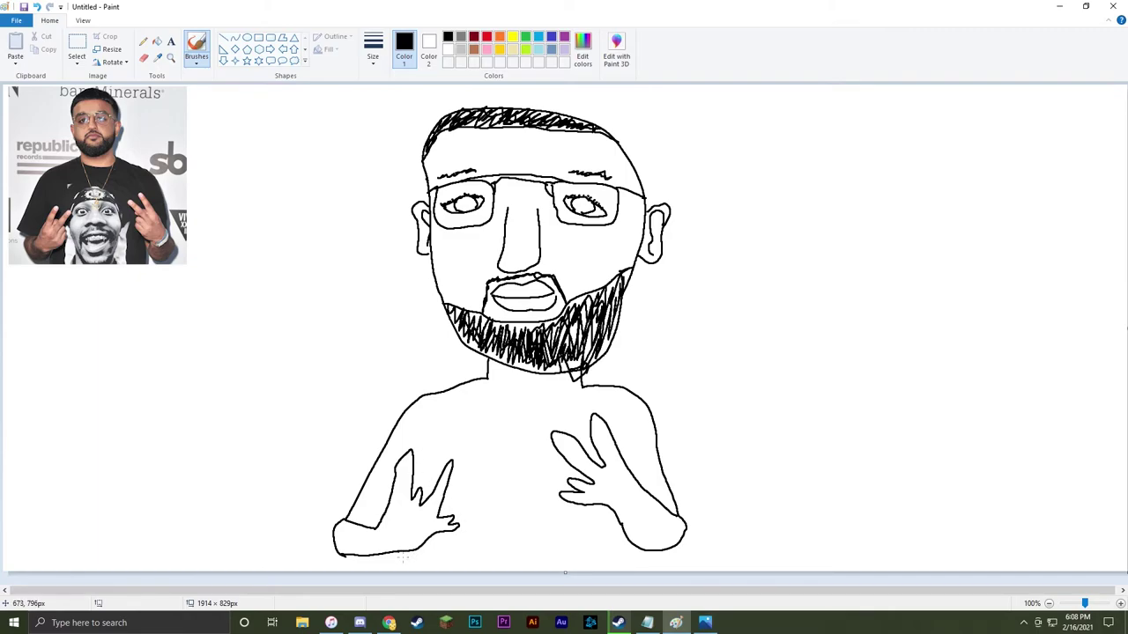
pyautogui.moveTo(405, 549); pyautogui.dragTo(406, 561)
pyautogui.moveTo(636, 550); pyautogui.dragTo(634, 573)
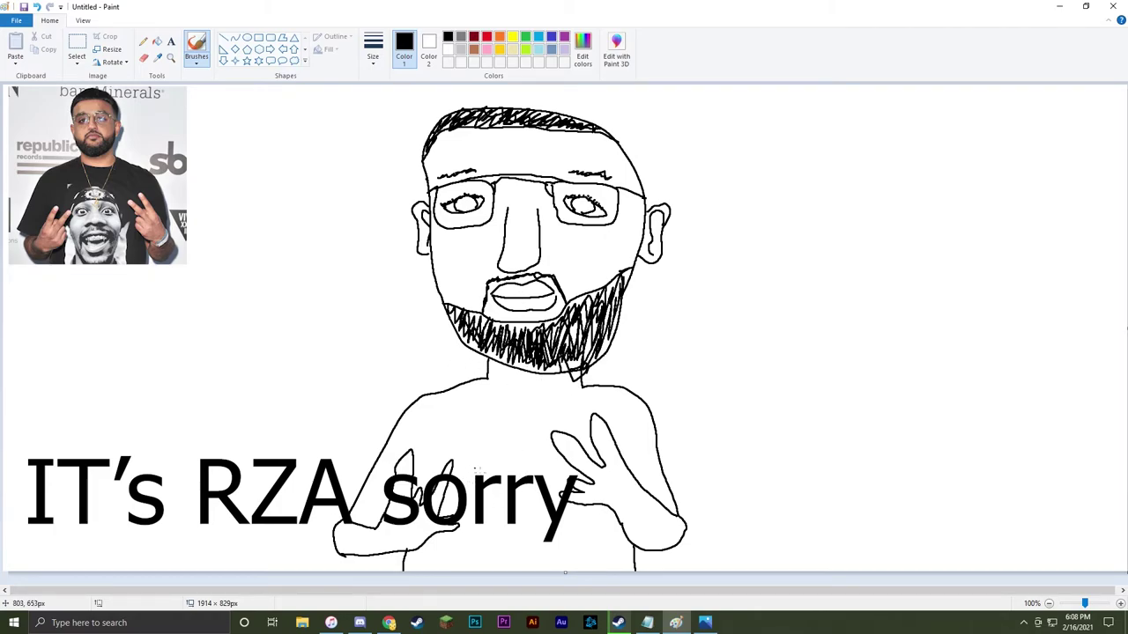
# Step: Draw the shirt print on the chest: a bearded face wearing a bandana with an emblem, framed by a rectangle
pyautogui.moveTo(474, 469)
pyautogui.mouseDown()
pyautogui.moveTo(511, 580)
pyautogui.moveTo(563, 573)
pyautogui.moveTo(573, 525)
pyautogui.mouseUp()
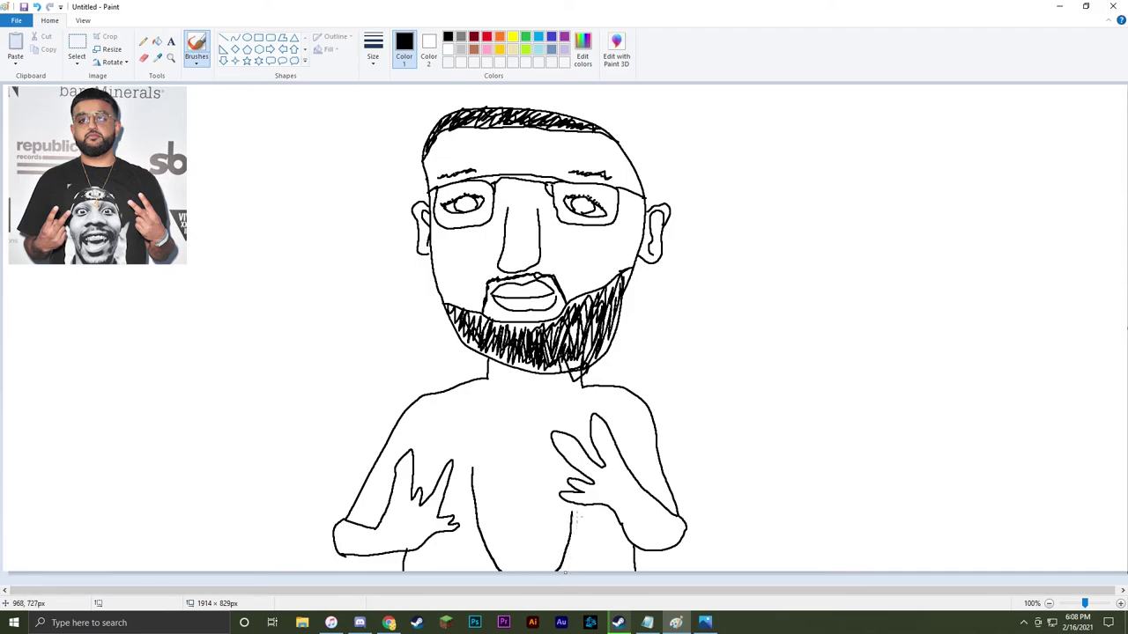
pyautogui.moveTo(471, 470)
pyautogui.mouseDown()
pyautogui.moveTo(496, 438)
pyautogui.moveTo(538, 437)
pyautogui.moveTo(568, 473)
pyautogui.mouseUp()
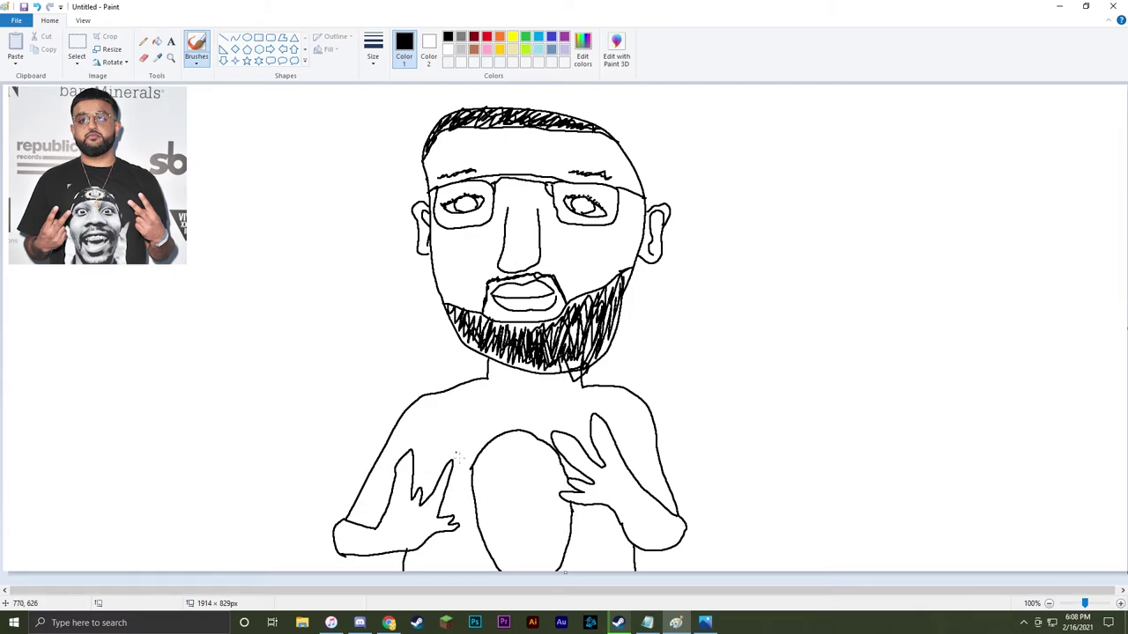
pyautogui.moveTo(477, 476)
pyautogui.mouseDown()
pyautogui.moveTo(505, 461)
pyautogui.moveTo(564, 469)
pyautogui.mouseUp()
pyautogui.moveTo(506, 446)
pyautogui.mouseDown()
pyautogui.moveTo(530, 454)
pyautogui.moveTo(530, 469)
pyautogui.moveTo(496, 460)
pyautogui.moveTo(502, 447)
pyautogui.moveTo(508, 463)
pyautogui.moveTo(514, 452)
pyautogui.mouseUp()
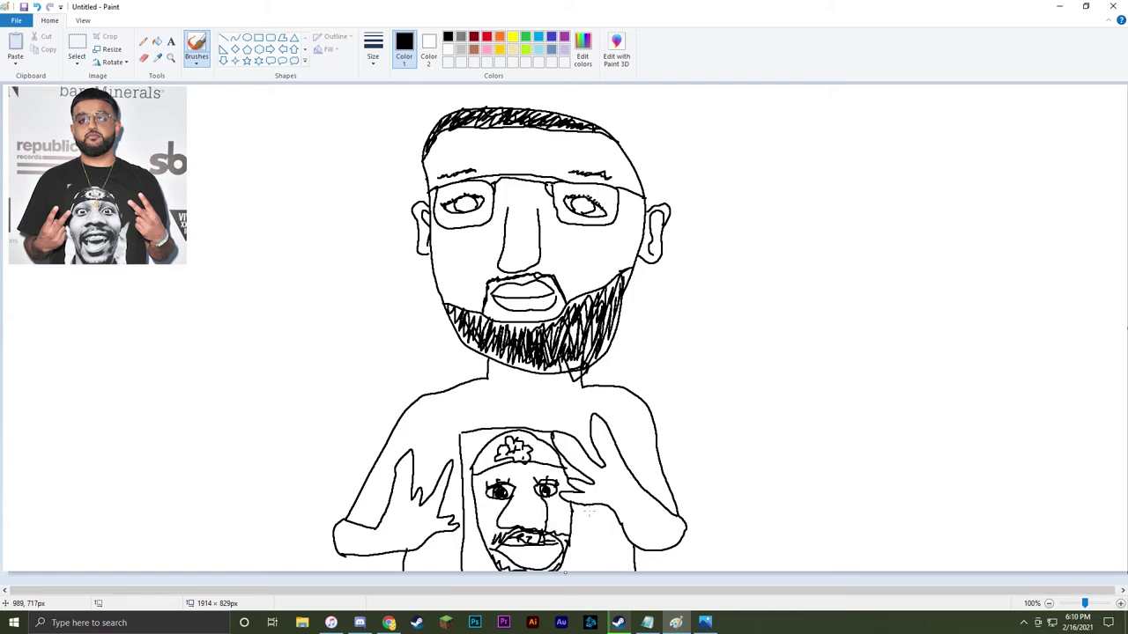
pyautogui.moveTo(582, 502); pyautogui.dragTo(575, 567)
# Step: Draw the shirt's curved neckline and a chain necklace with an XO pendant above the shirt print
pyautogui.moveTo(490, 385); pyautogui.dragTo(574, 394)
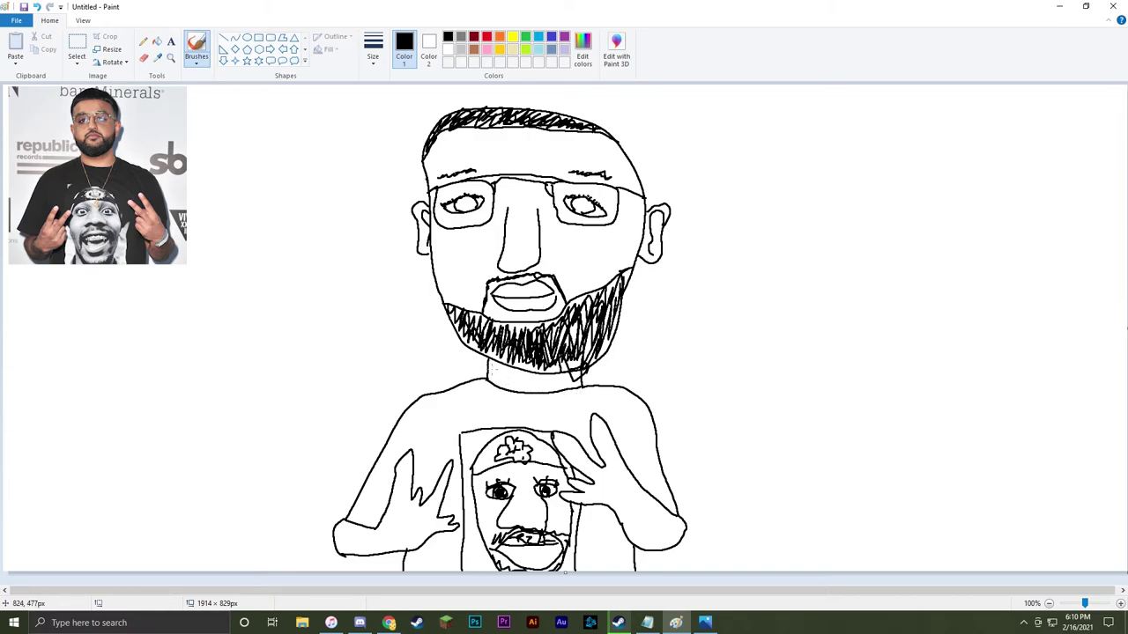
pyautogui.moveTo(484, 386); pyautogui.dragTo(513, 421)
pyautogui.moveTo(583, 384)
pyautogui.mouseDown()
pyautogui.moveTo(550, 425)
pyautogui.moveTo(520, 417)
pyautogui.mouseUp()
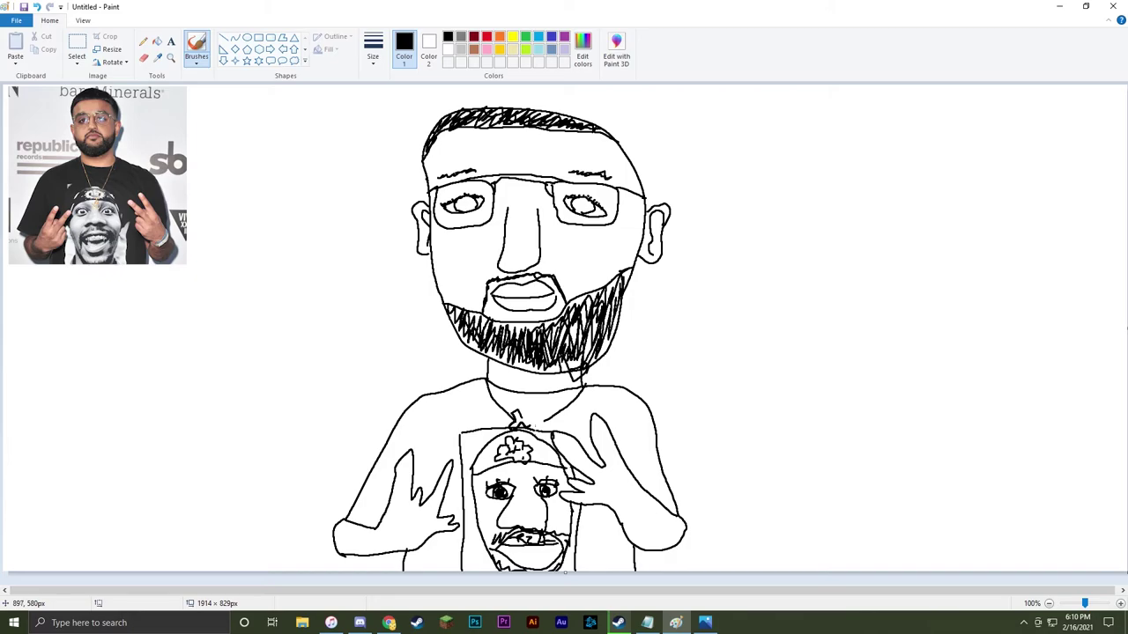
pyautogui.moveTo(530, 425); pyautogui.dragTo(532, 405)
pyautogui.moveTo(522, 405); pyautogui.dragTo(540, 419)
# Step: Add fingernails and knuckle marks to the raised fingers and draw a bracelet across the wrist beside the shirt print
pyautogui.moveTo(600, 427); pyautogui.dragTo(608, 430)
pyautogui.moveTo(640, 483); pyautogui.dragTo(615, 509)
pyautogui.moveTo(647, 495); pyautogui.dragTo(622, 523)
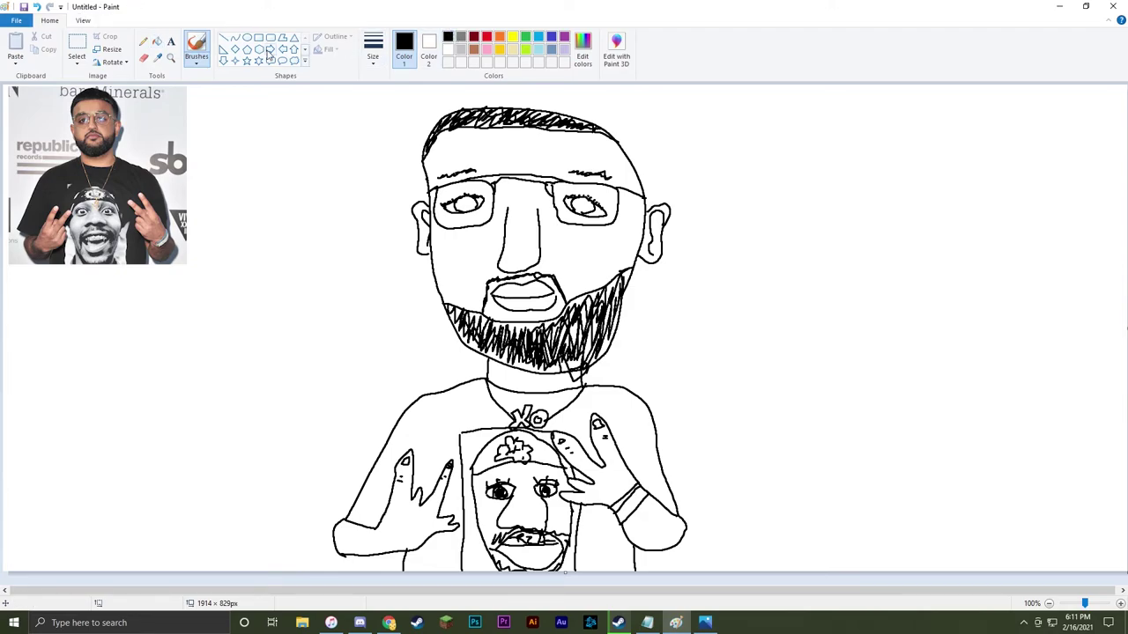
# Step: Fill the shirt's sleeves, chest and lower side areas with black
pyautogui.click(157, 42)
pyautogui.click(430, 426)
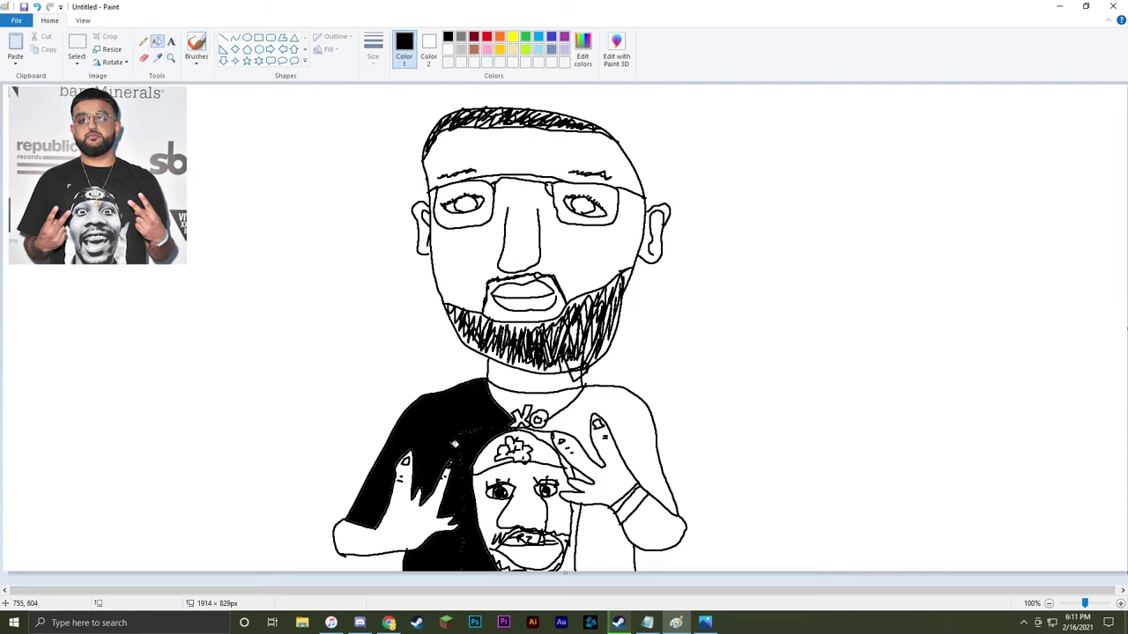
pyautogui.click(614, 432)
pyautogui.click(607, 545)
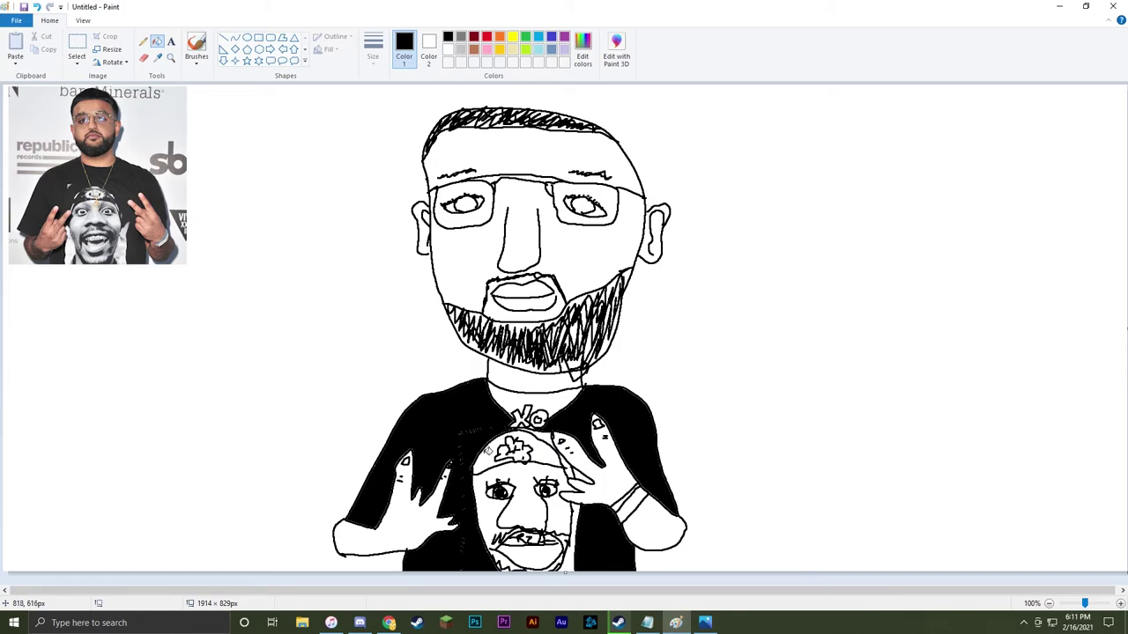
# Step: Fill the shirt print in gray tones: dark gray for the bandana and mouth, light gray for the face
pyautogui.click(501, 444)
pyautogui.click(460, 37)
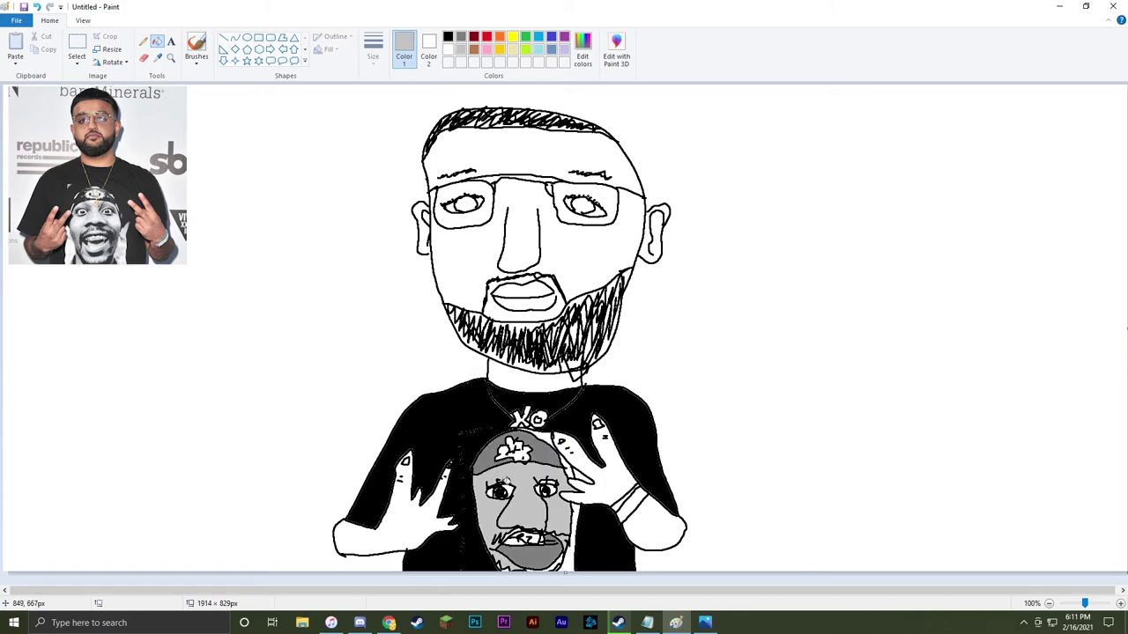
pyautogui.click(544, 487)
pyautogui.hotkey('ctrl', 'z')
pyautogui.click(460, 36)
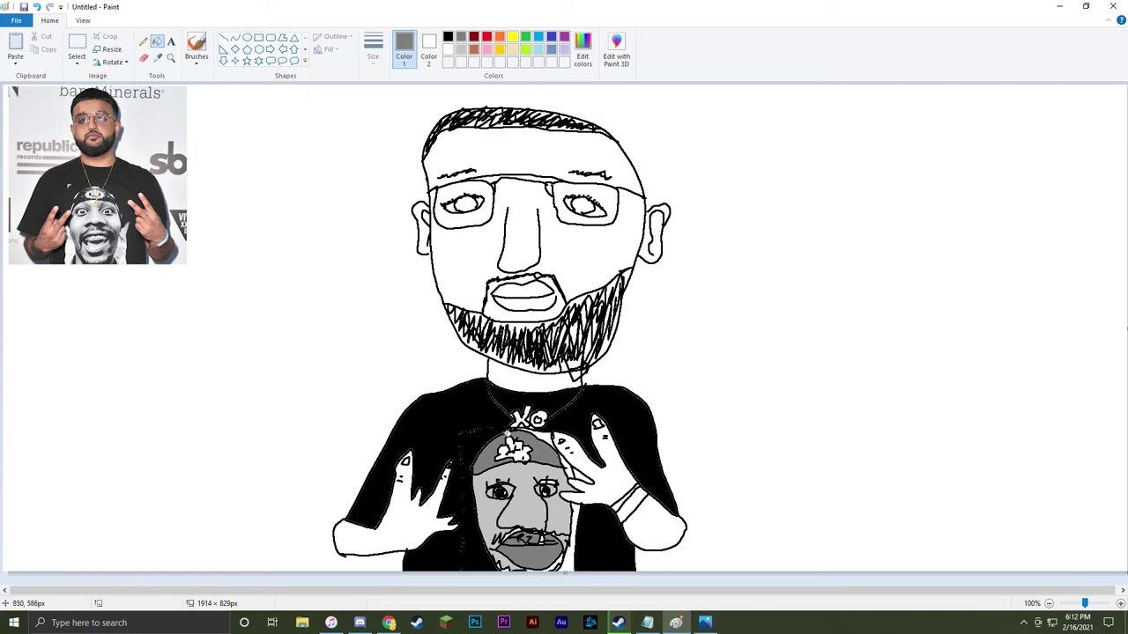
# Step: Fill the forehead, cheeks, nose and the skin behind the glasses lenses with brown
pyautogui.click(473, 49)
pyautogui.click(705, 623)
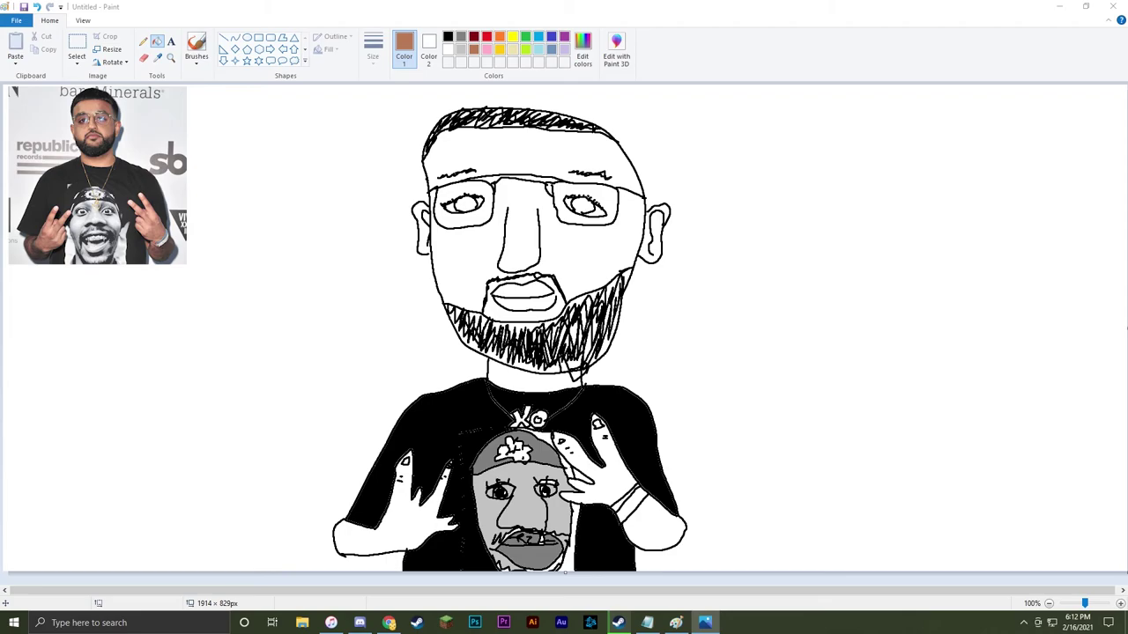
pyautogui.click(485, 152)
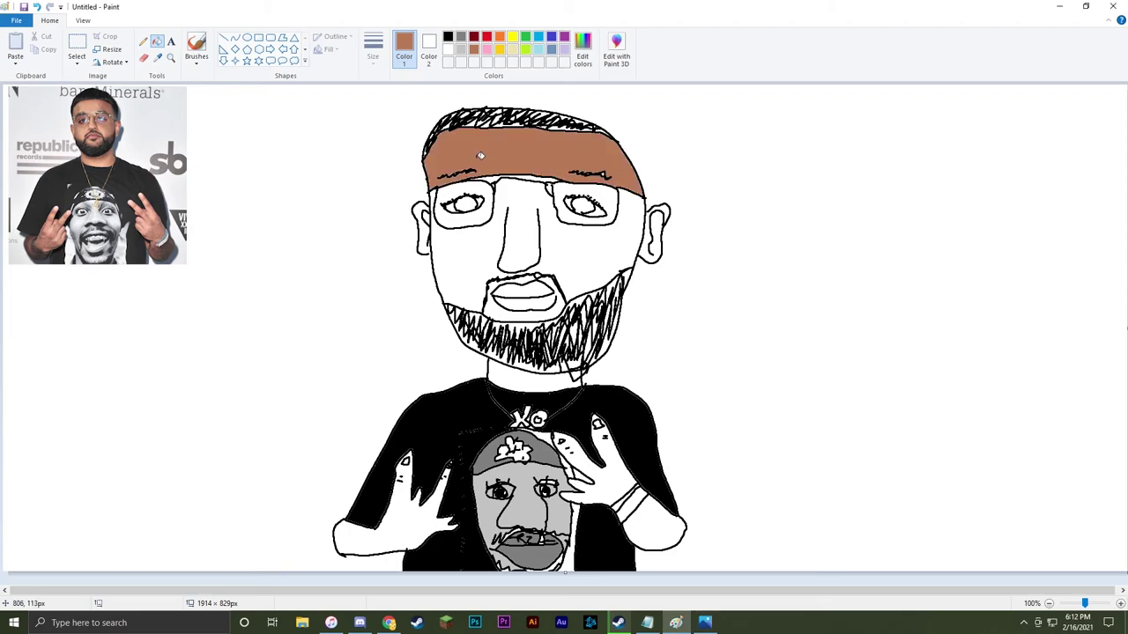
pyautogui.click(490, 229)
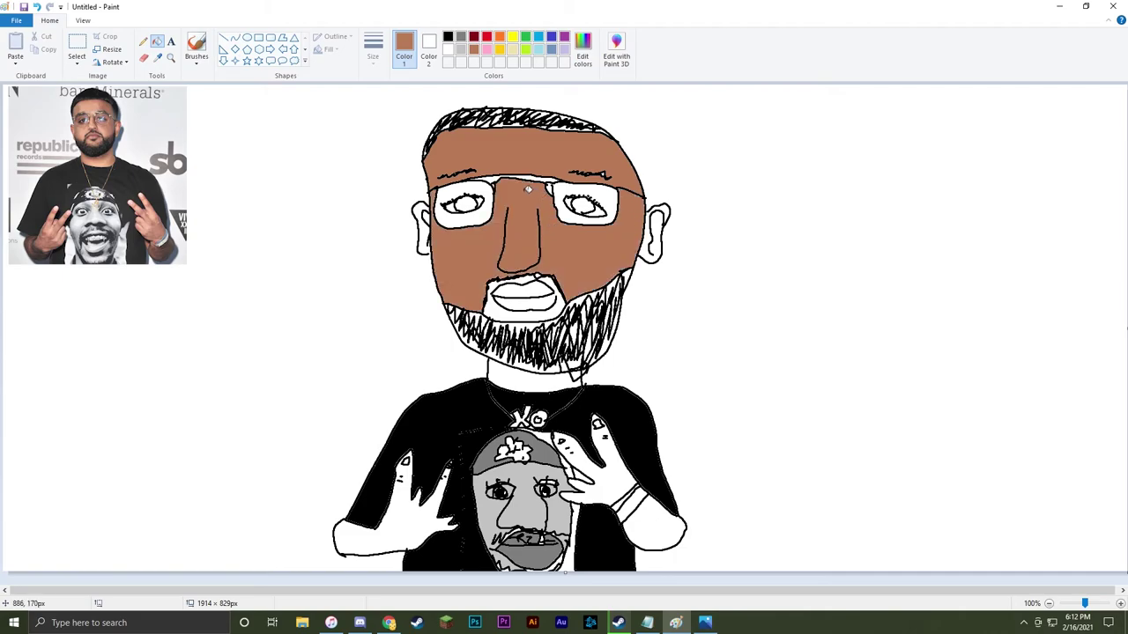
pyautogui.click(484, 188)
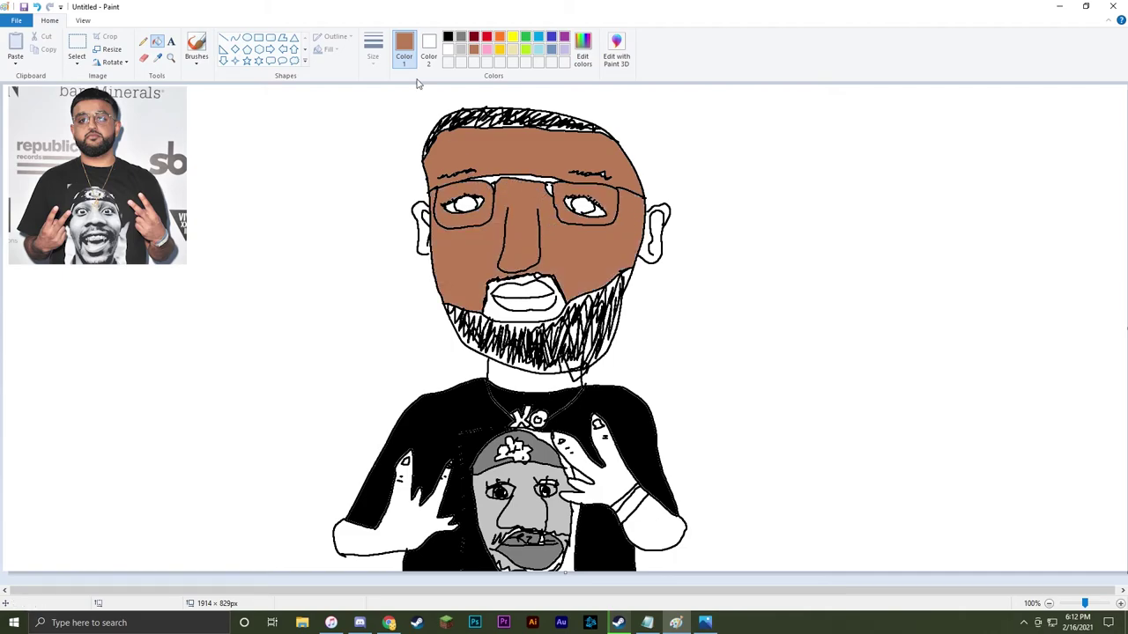
# Step: Fill the irises of both eyes behind the glasses with black
pyautogui.click(448, 37)
pyautogui.click(470, 210)
pyautogui.click(587, 213)
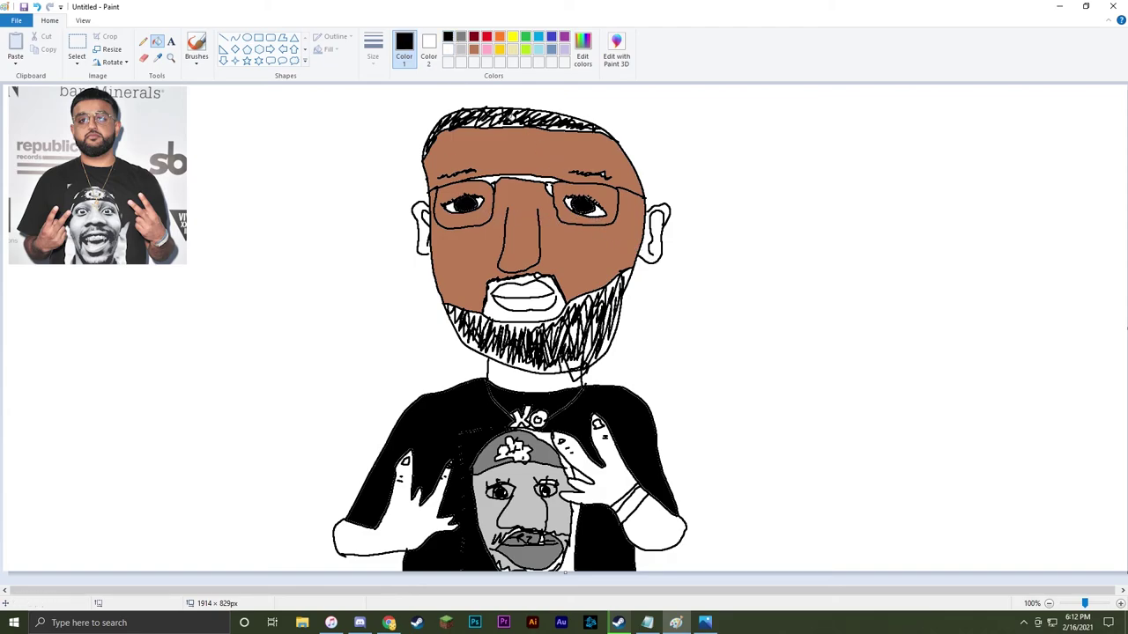
# Step: Fill both hands and forearms and the skin around the mouth with brown
pyautogui.click(474, 49)
pyautogui.click(370, 536)
pyautogui.click(597, 471)
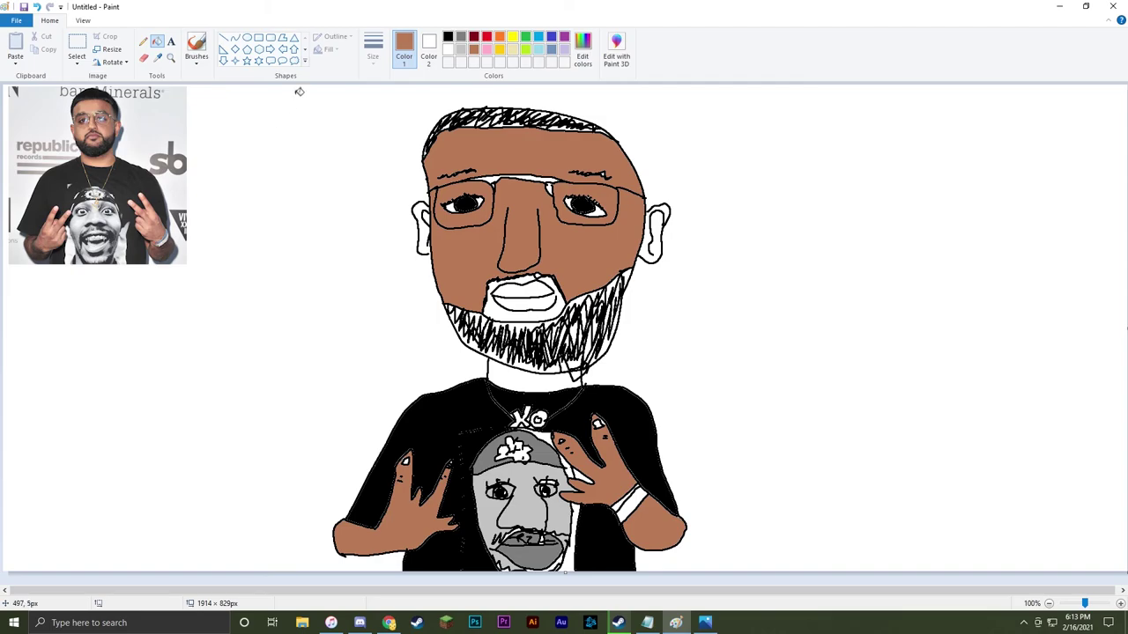
pyautogui.click(447, 39)
pyautogui.click(473, 49)
pyautogui.click(486, 293)
# Step: Try orange as the fill for the lips and the skin around the mouth, and undo the orange fills
pyautogui.click(499, 36)
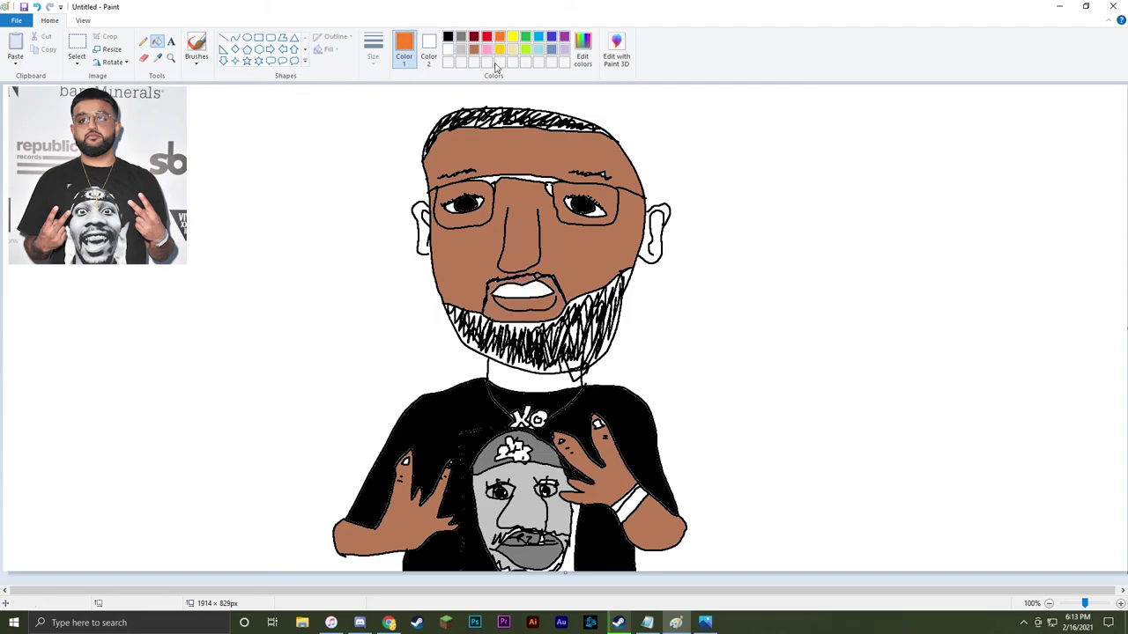
pyautogui.click(520, 296)
pyautogui.click(526, 313)
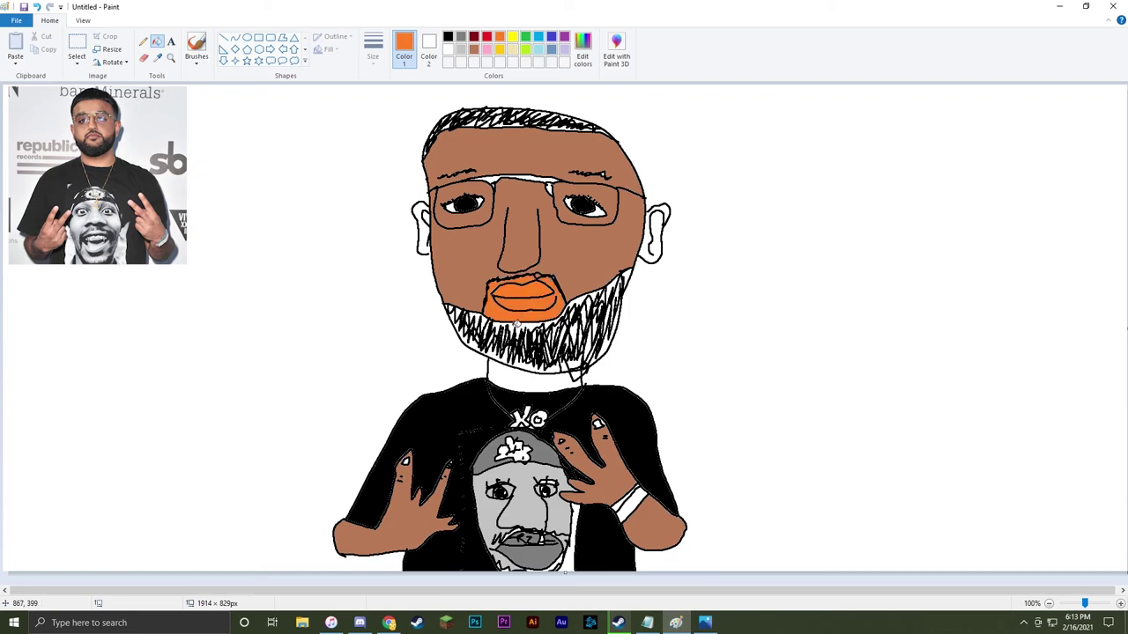
pyautogui.hotkey('ctrl', 'z')
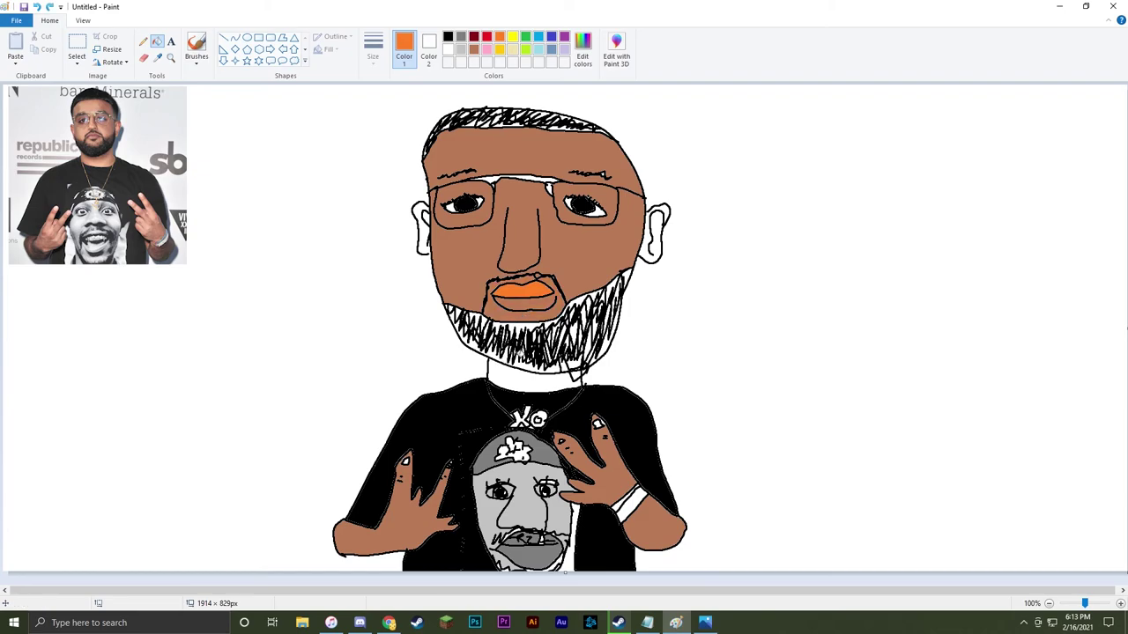
pyautogui.hotkey('ctrl', 'z')
# Step: Fill the upper lip and ears with brown, and the glasses bridge and XO pendant with gold
pyautogui.click(449, 36)
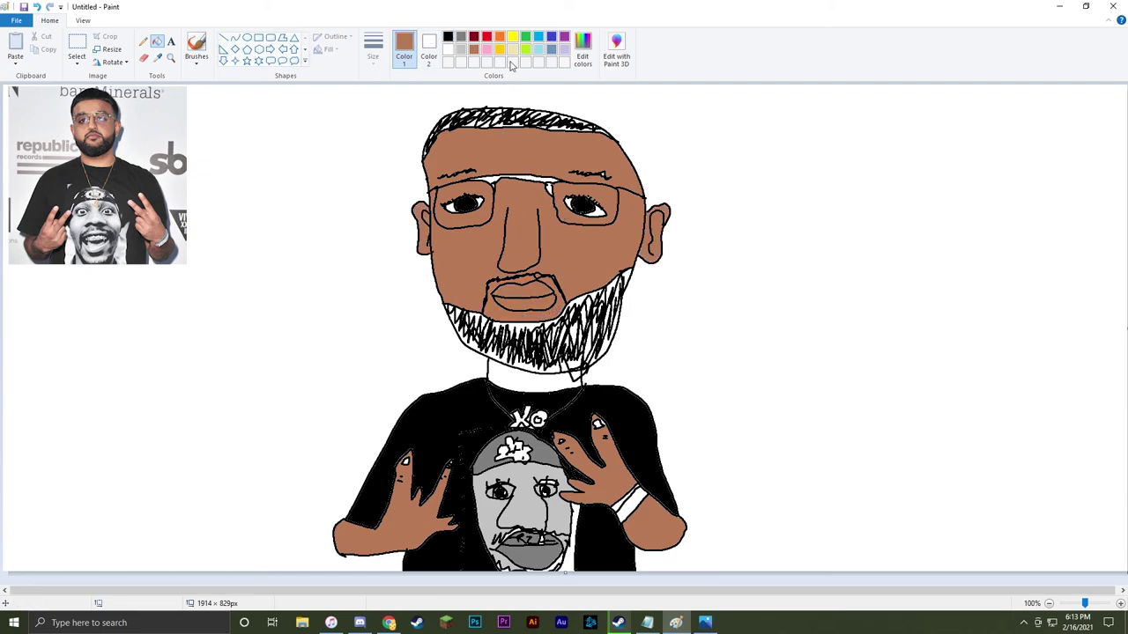
pyautogui.click(512, 36)
pyautogui.click(500, 49)
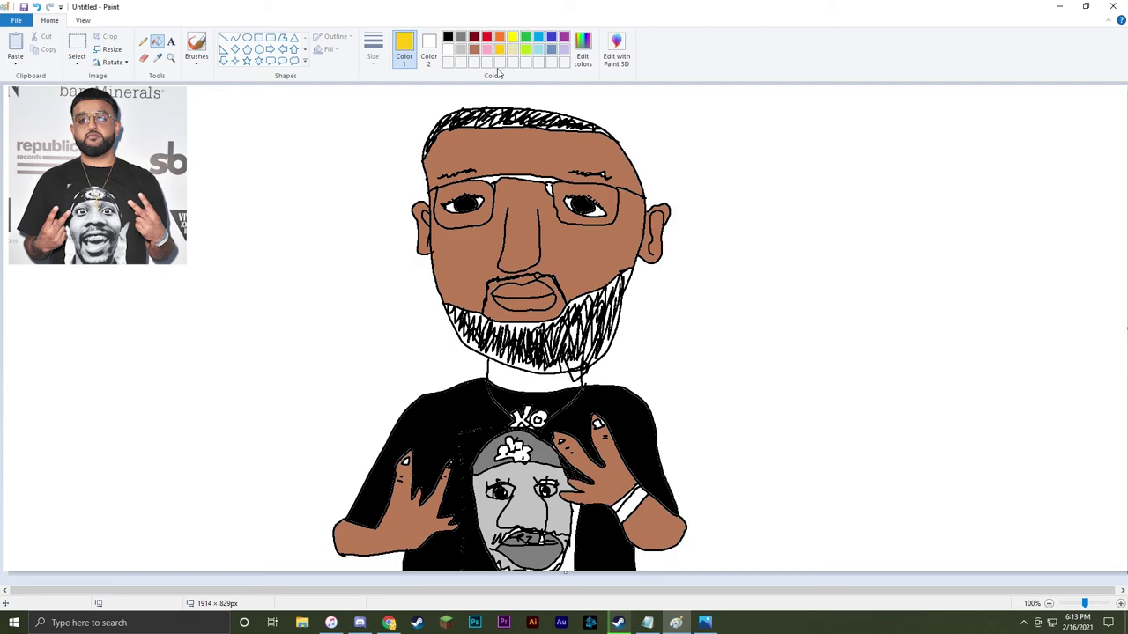
pyautogui.click(493, 186)
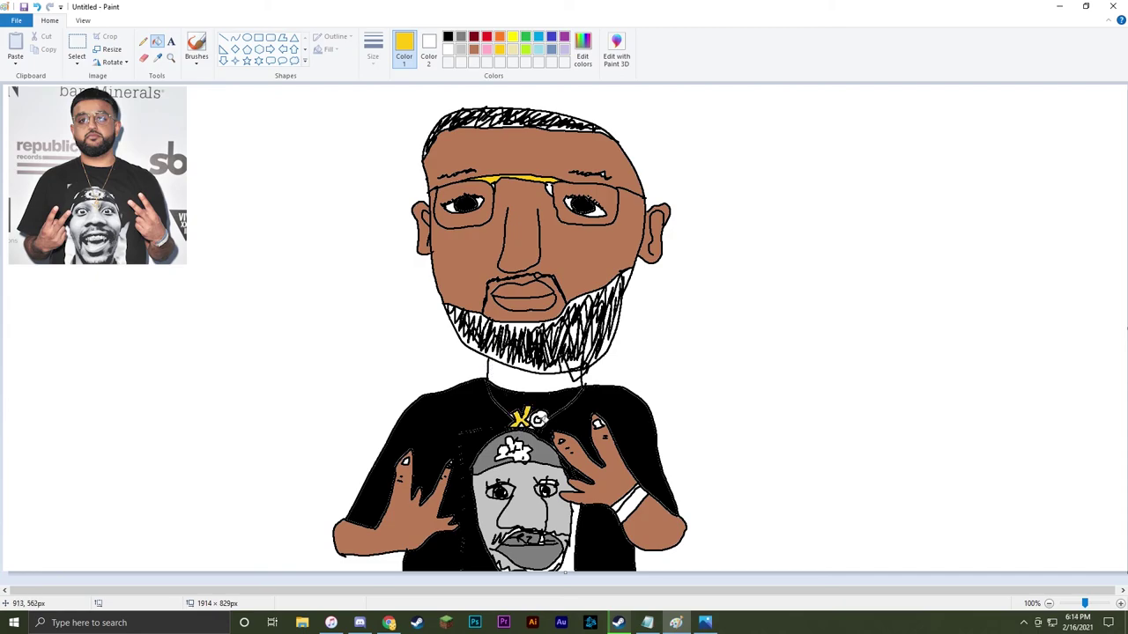
pyautogui.click(539, 419)
# Step: Fill the neck between the beard and the shirt's neckline with brown
pyautogui.click(475, 49)
pyautogui.click(507, 375)
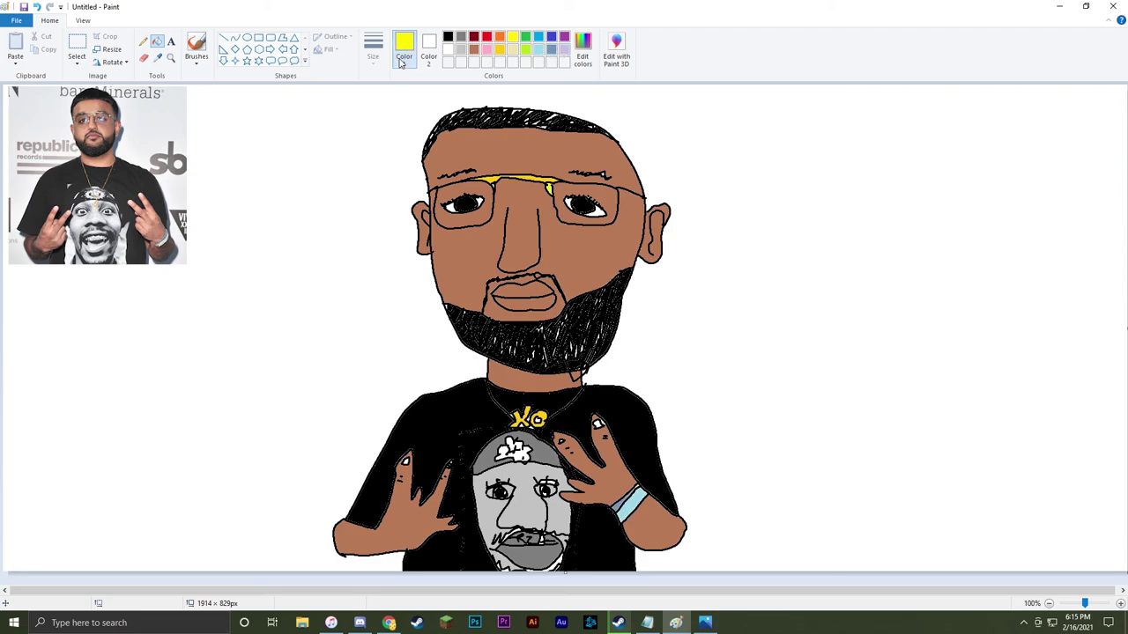
# Step: Write a large freehand signature with the black Pencil in the blank area between the reference photo and the portrait
pyautogui.click(143, 42)
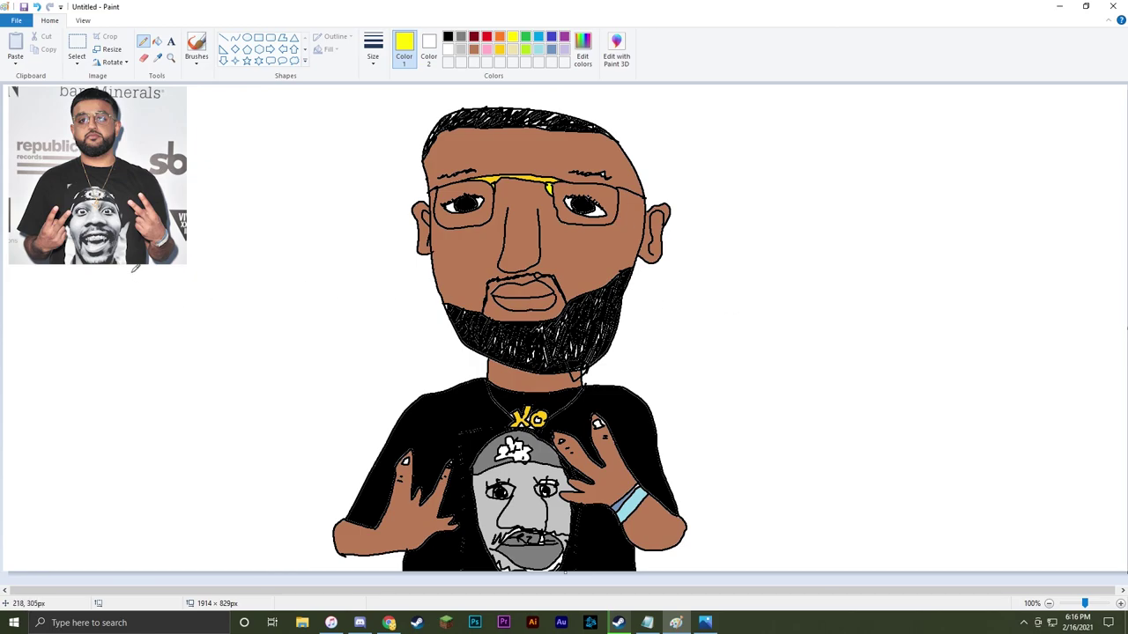
pyautogui.click(448, 36)
pyautogui.moveTo(67, 398)
pyautogui.mouseDown()
pyautogui.moveTo(85, 339)
pyautogui.moveTo(182, 336)
pyautogui.moveTo(224, 387)
pyautogui.moveTo(240, 299)
pyautogui.moveTo(297, 304)
pyautogui.moveTo(304, 275)
pyautogui.moveTo(360, 319)
pyautogui.moveTo(308, 366)
pyautogui.moveTo(402, 300)
pyautogui.moveTo(375, 361)
pyautogui.moveTo(314, 211)
pyautogui.moveTo(302, 72)
pyautogui.moveTo(376, 208)
pyautogui.moveTo(382, 305)
pyautogui.moveTo(338, 288)
pyautogui.moveTo(252, 126)
pyautogui.moveTo(342, 113)
pyautogui.moveTo(313, 100)
pyautogui.mouseUp()
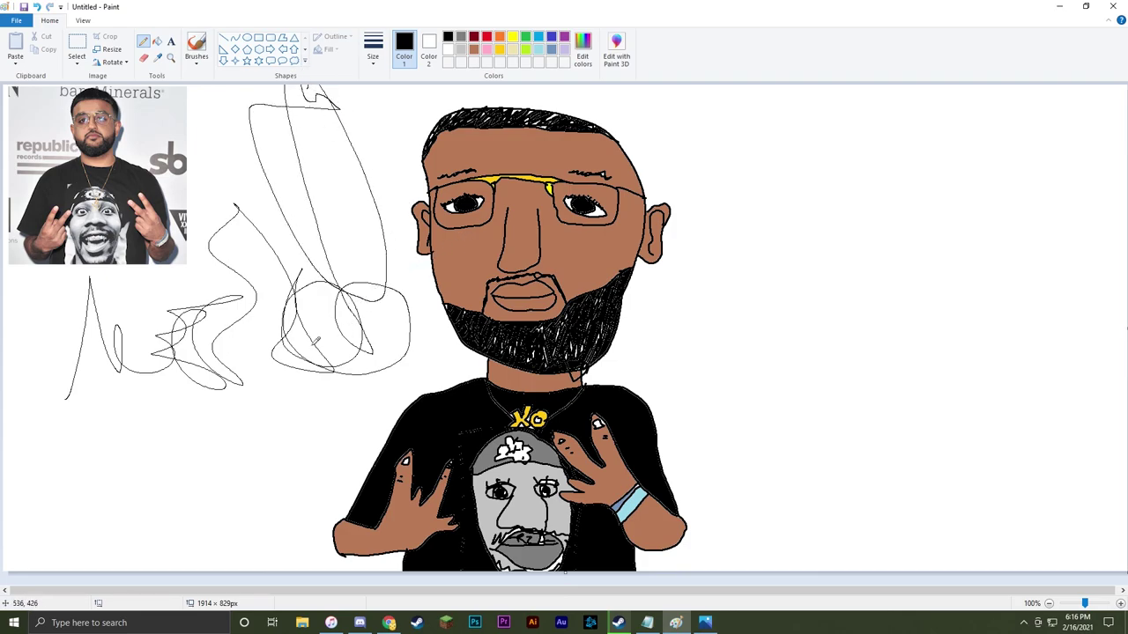